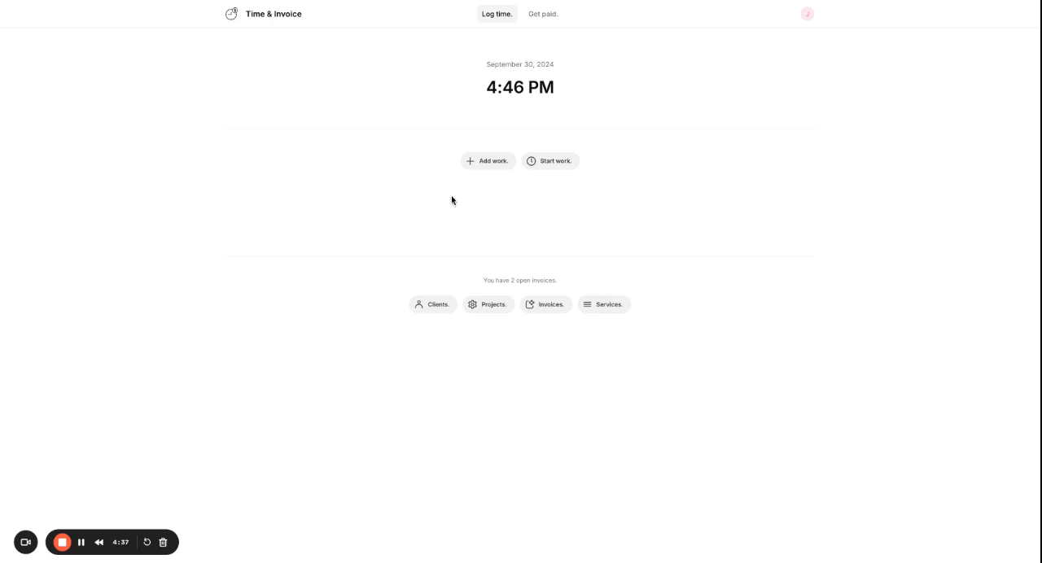
Start a manual work entry for the Product Design project and select its monthly quantity for entry.
click(486, 165)
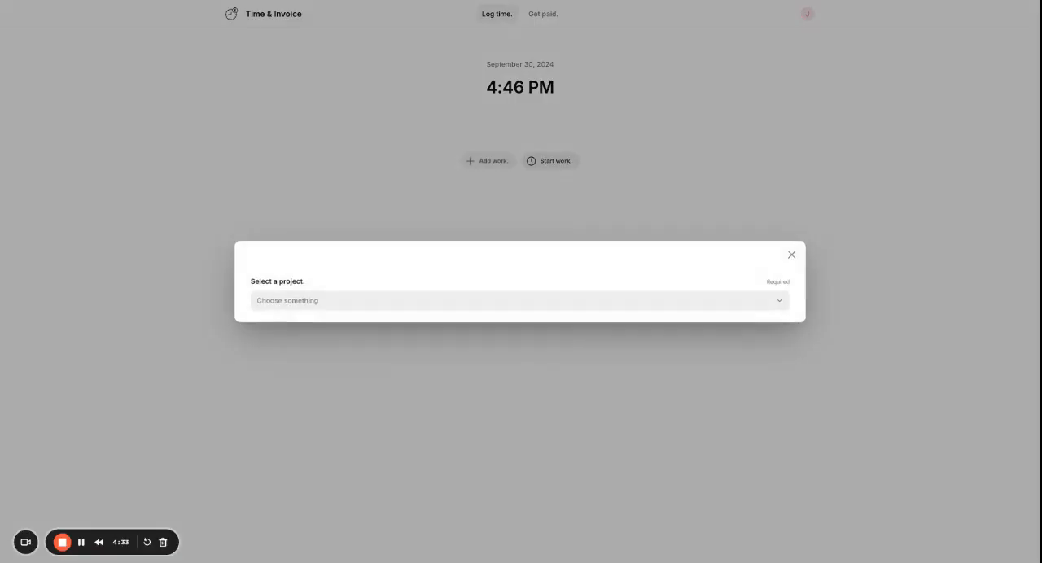
click(387, 302)
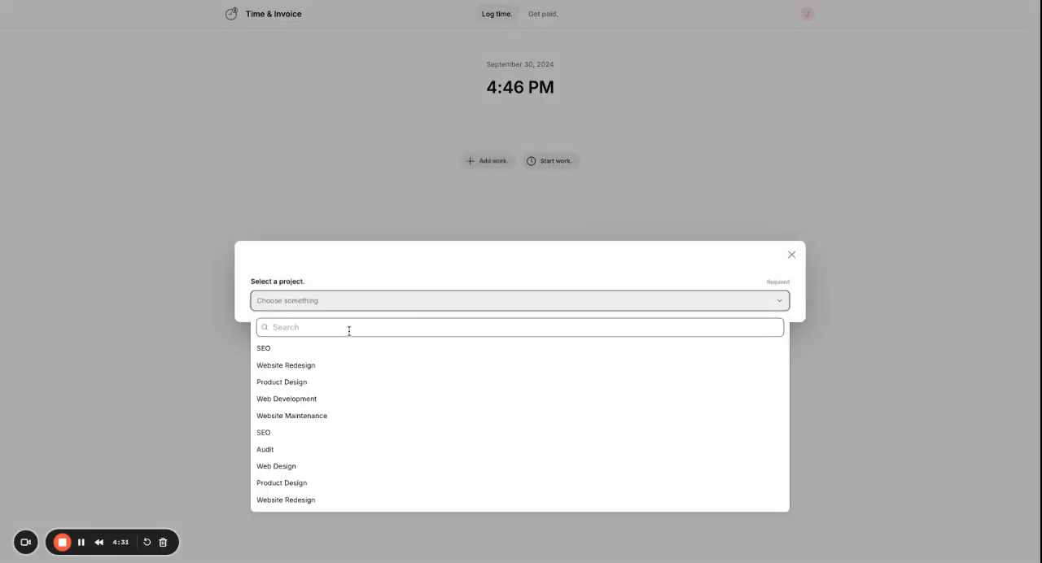
click(310, 389)
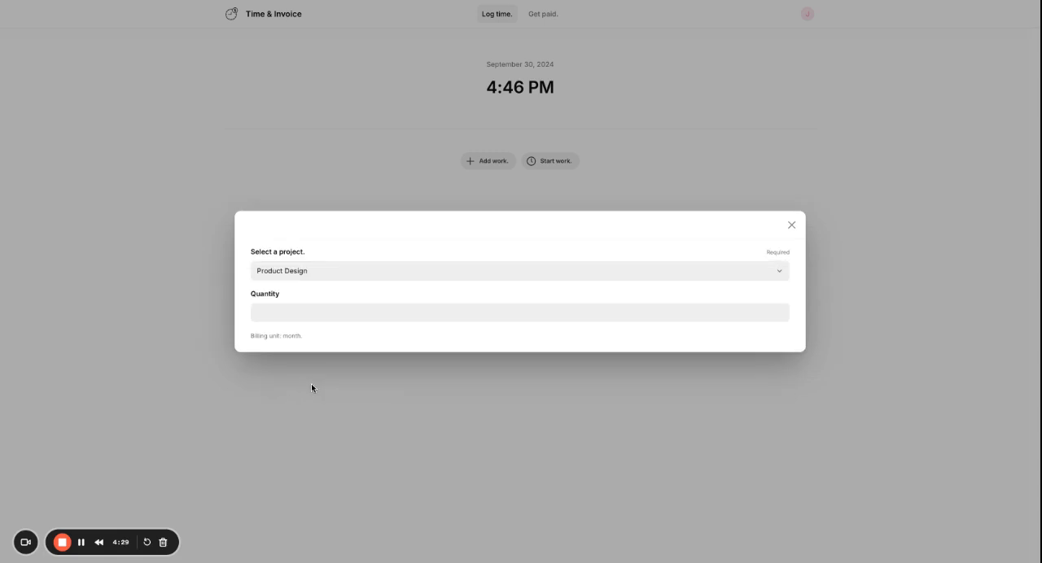
click(293, 316)
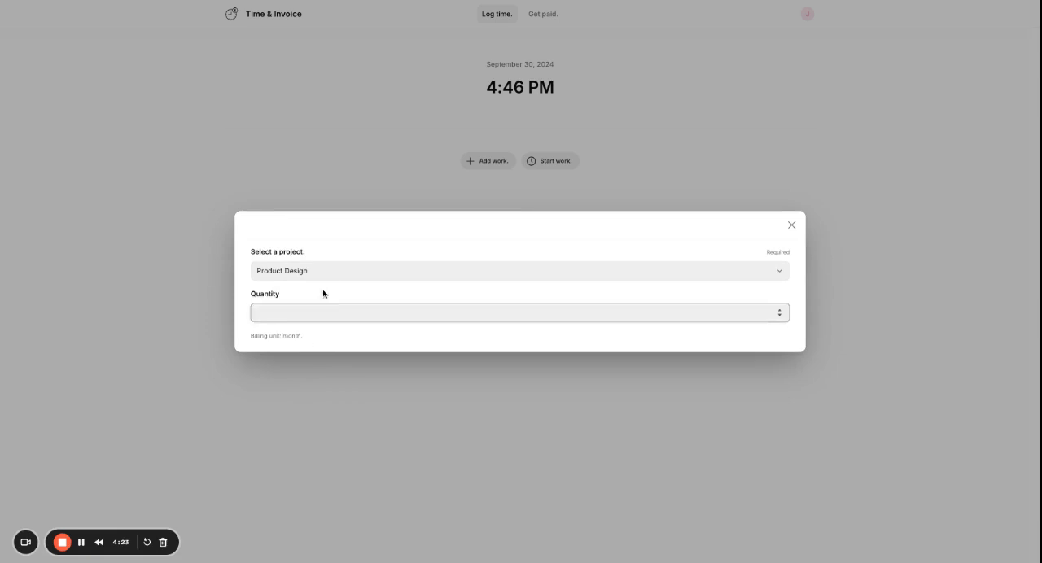
Switch the work entry to the Website Redesign project and bring up its start date picker.
click(487, 279)
click(323, 334)
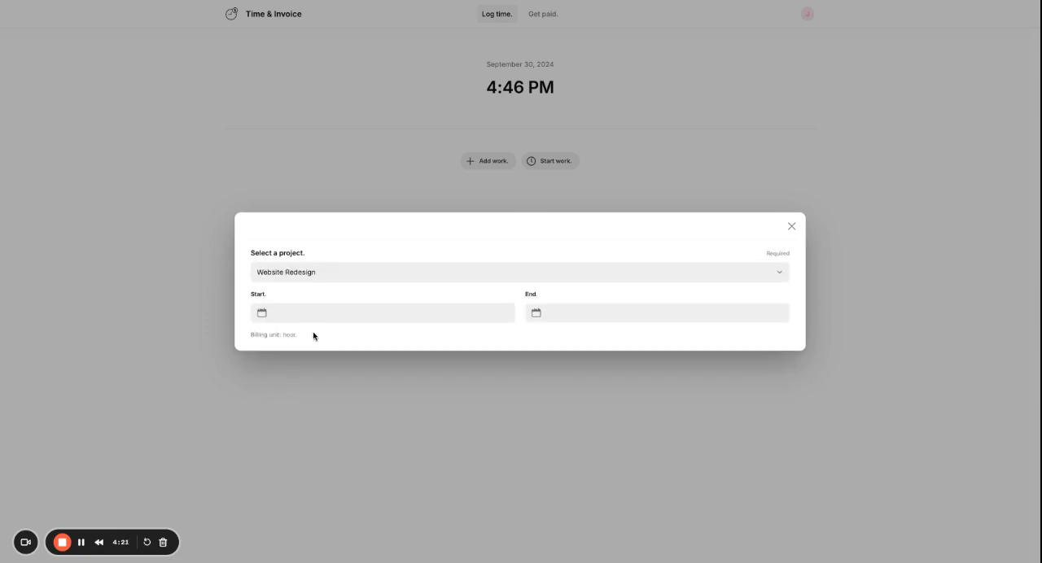
click(295, 315)
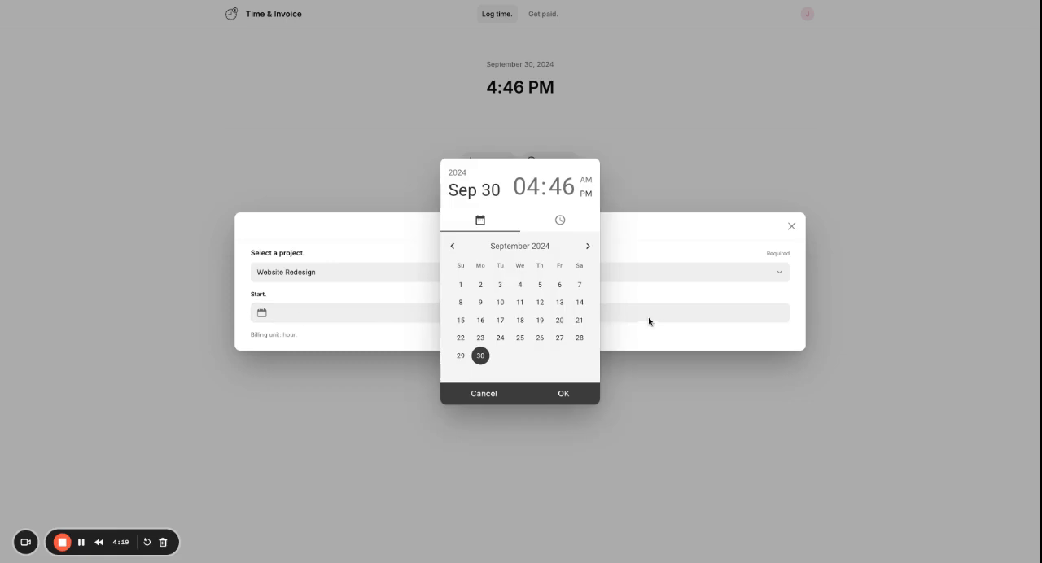
click(332, 274)
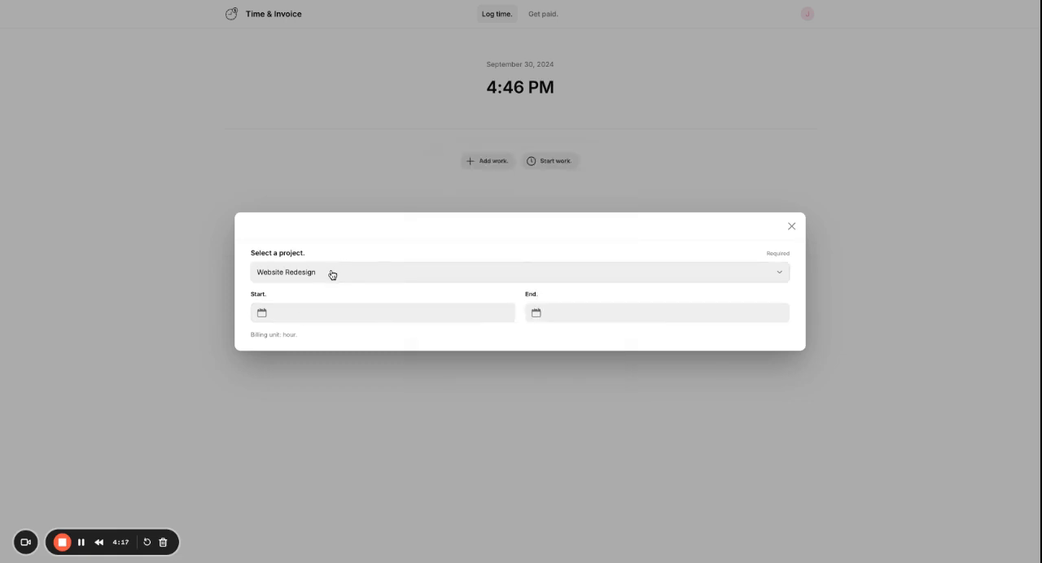
Set the work entry's project to Product Design with a quantity of 1 and add the work.
click(332, 274)
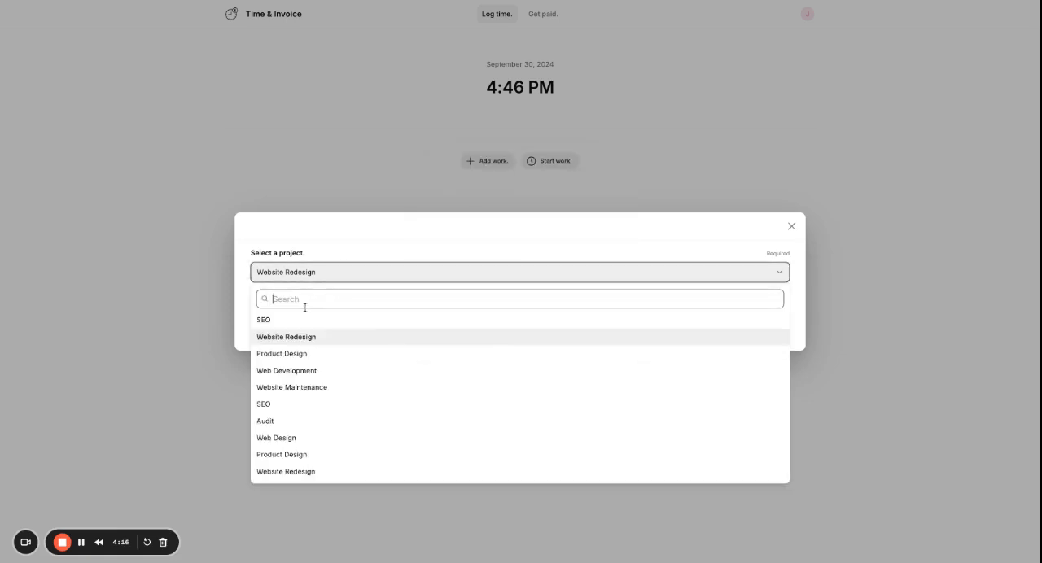
click(322, 352)
click(294, 314)
text(1)
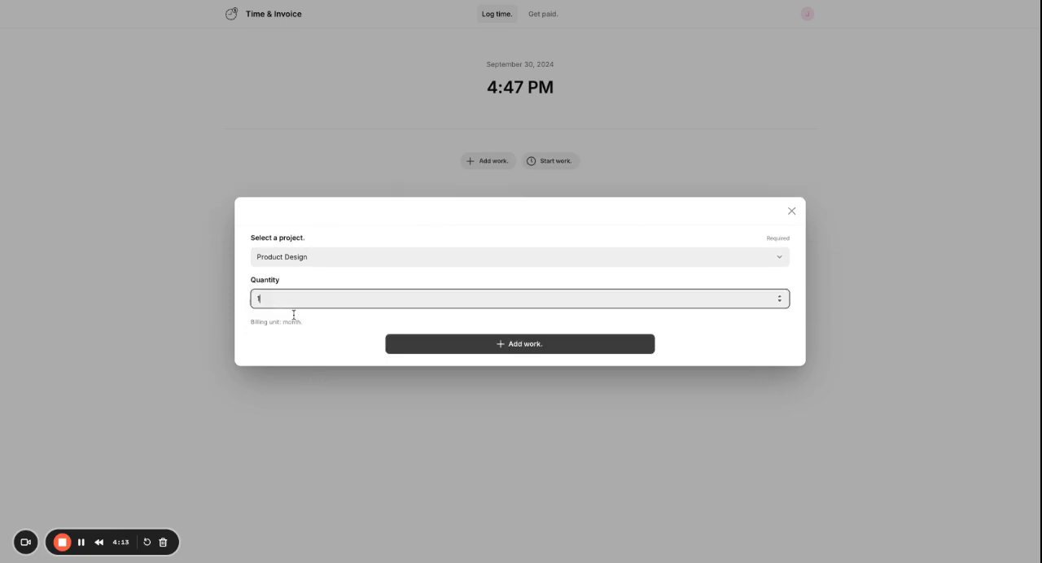
click(469, 350)
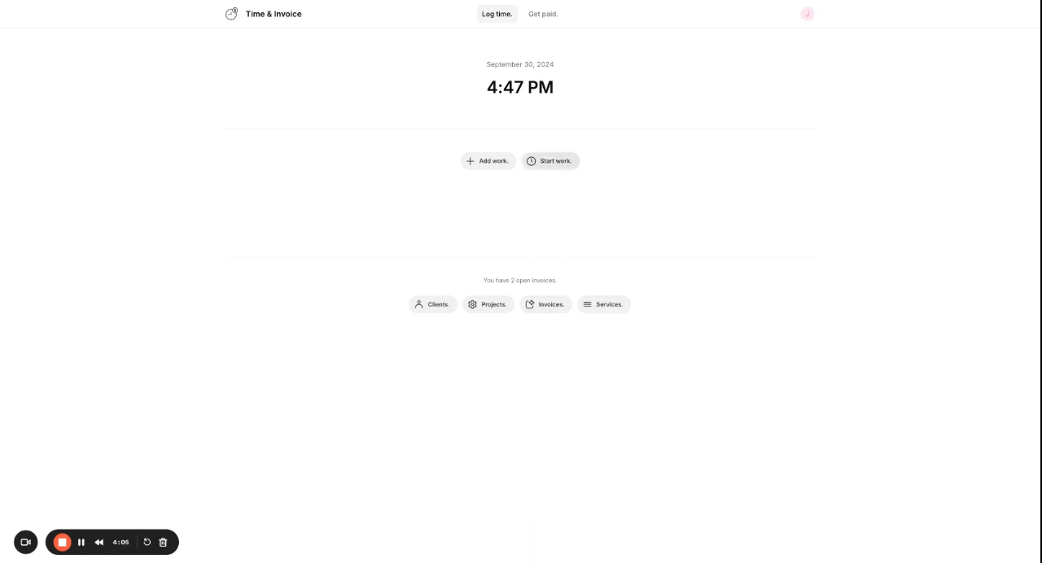
Start a live work timer for the Website Maintenance project.
click(550, 160)
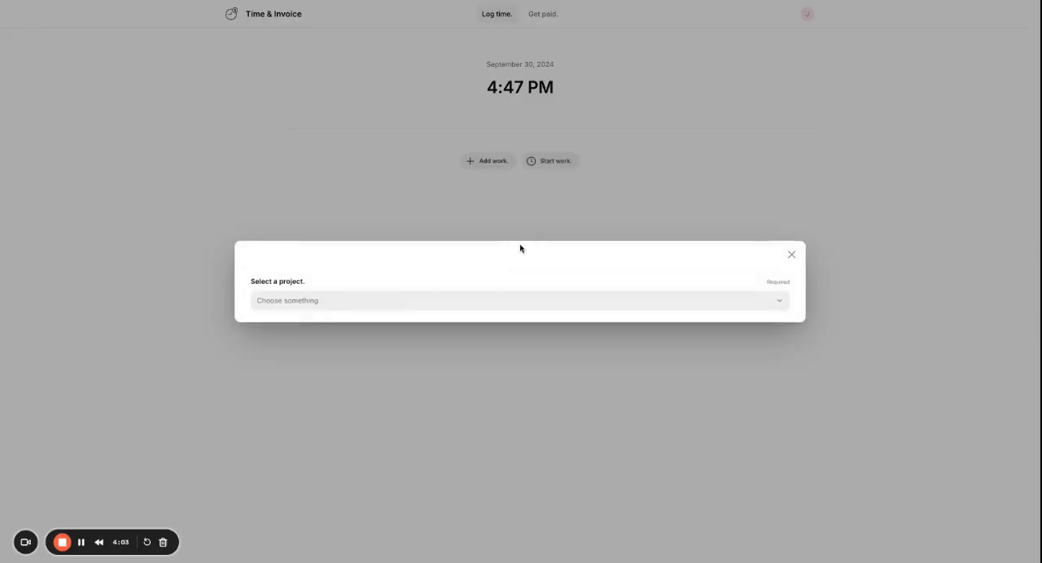
click(345, 301)
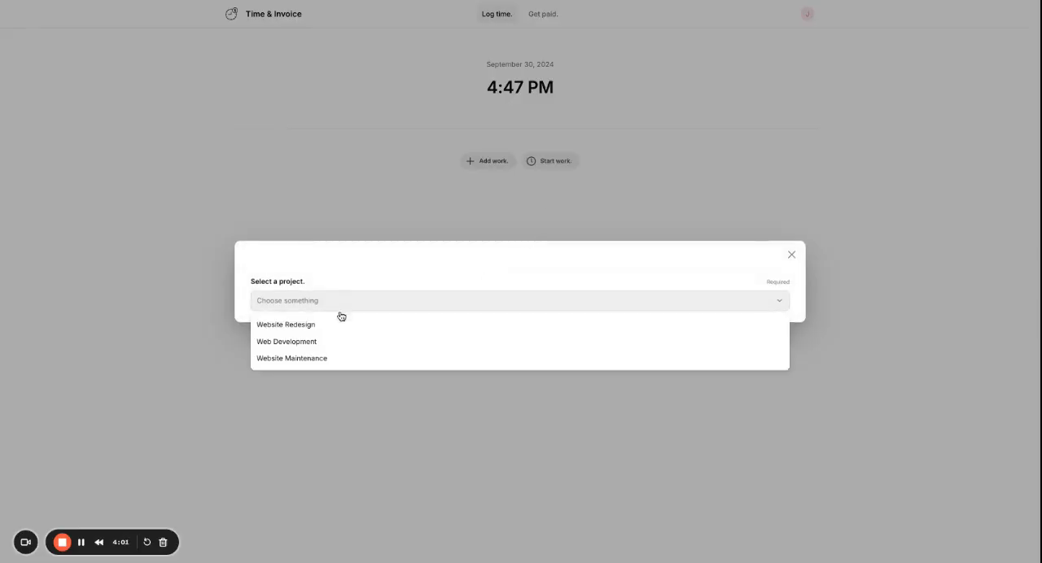
click(314, 360)
click(490, 322)
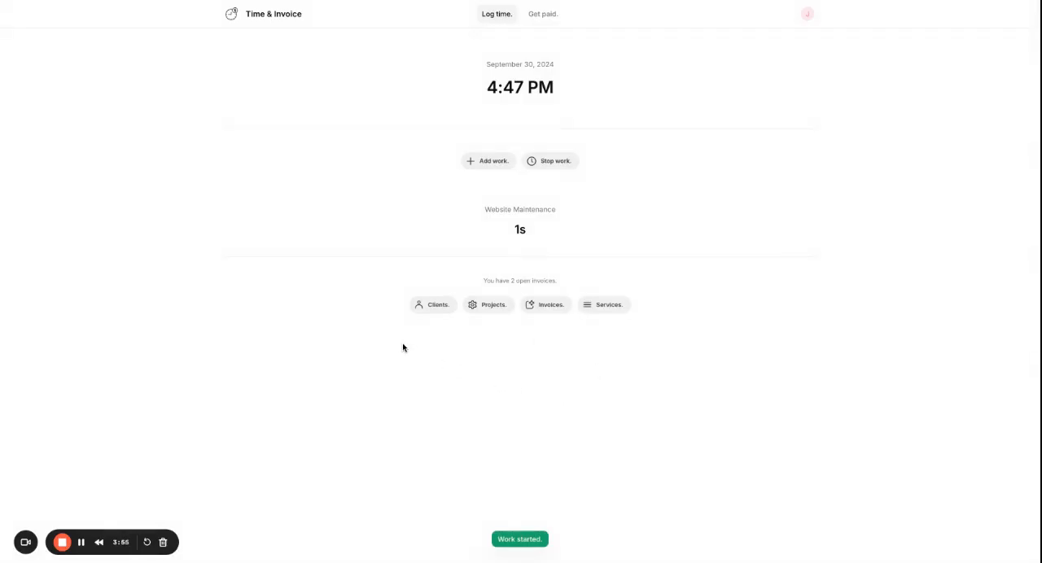
Open the third client in the client list for editing and submit the record.
click(429, 307)
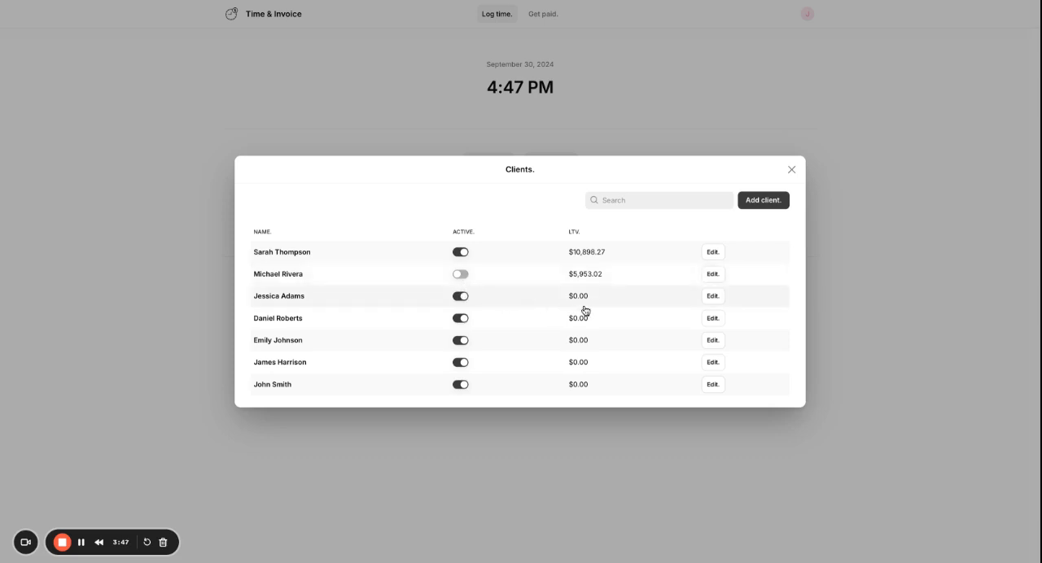
click(714, 296)
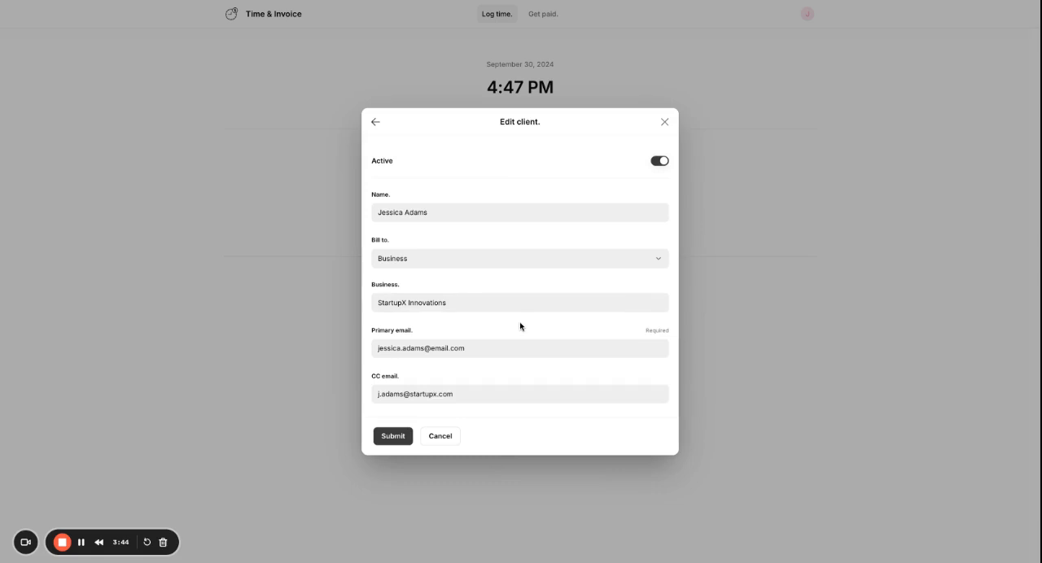
click(392, 436)
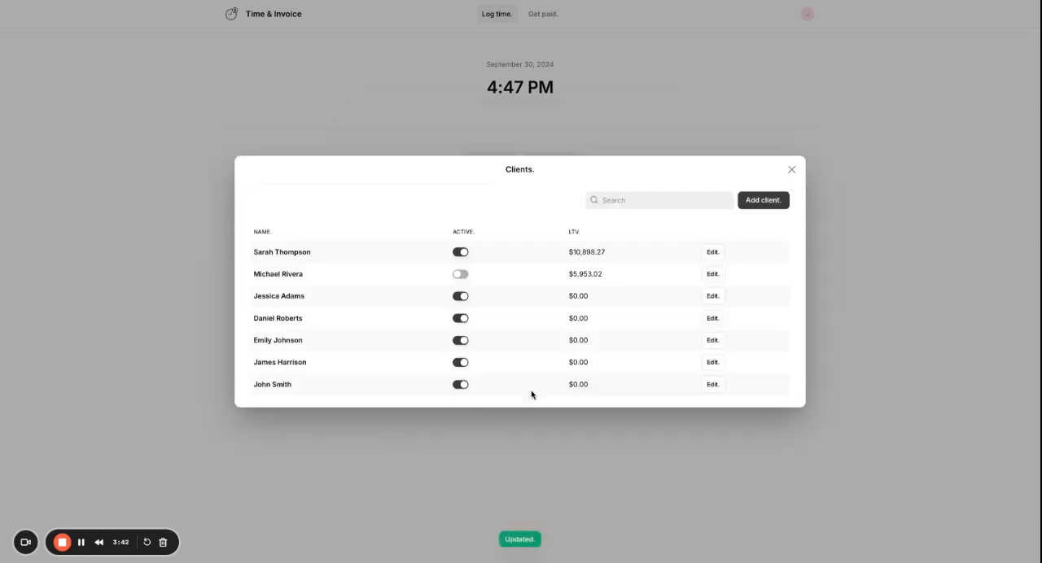
Open a blank client form, compare its Personal and Business billing options, and close the form.
click(763, 200)
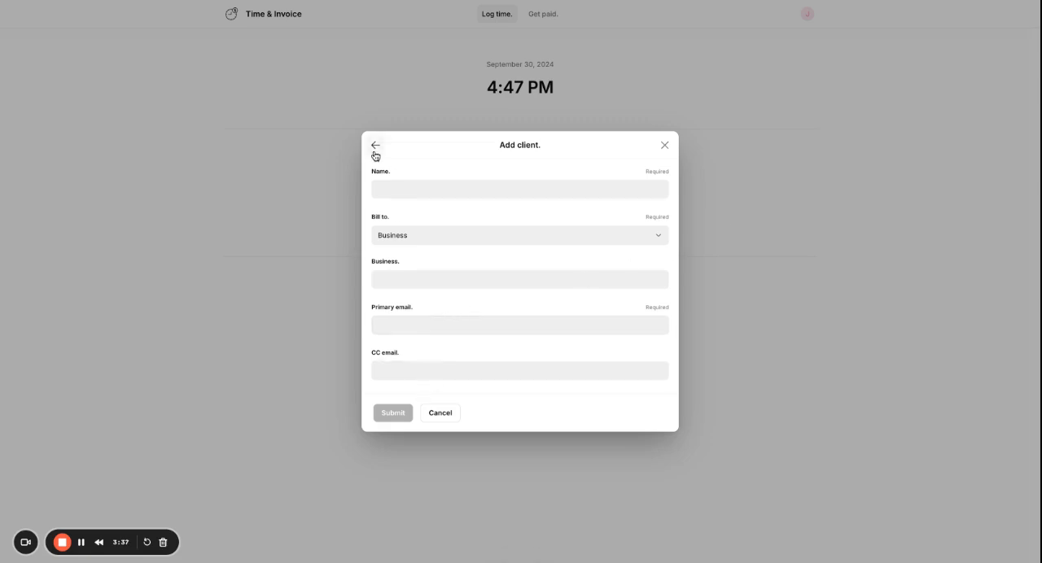
click(404, 244)
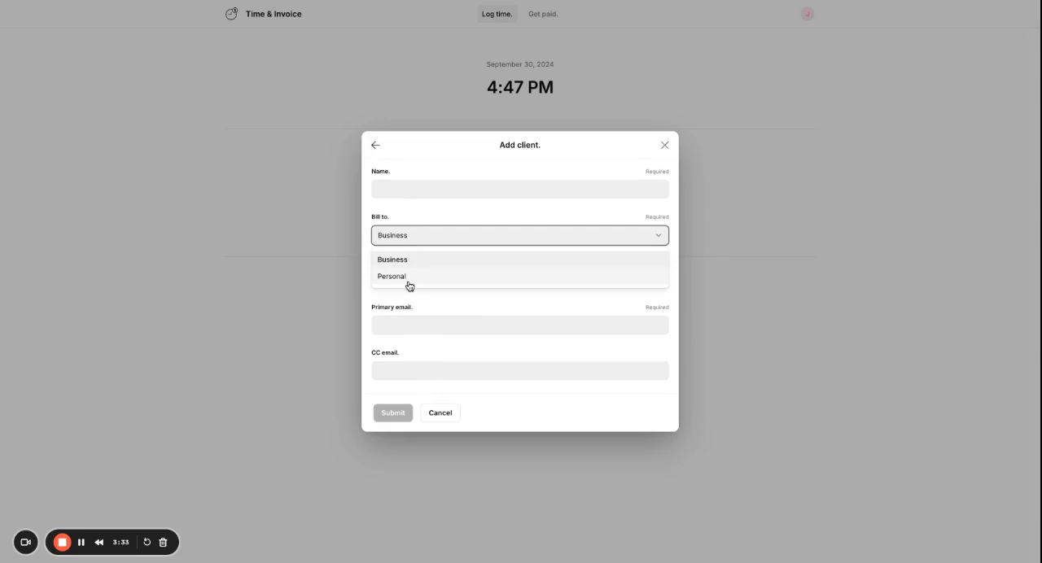
click(408, 283)
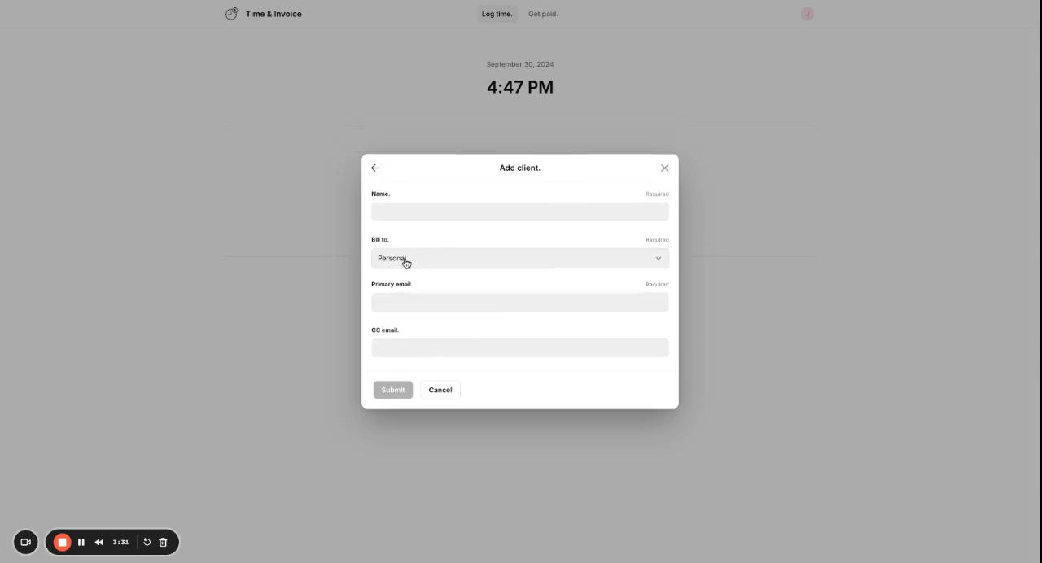
click(405, 262)
click(404, 281)
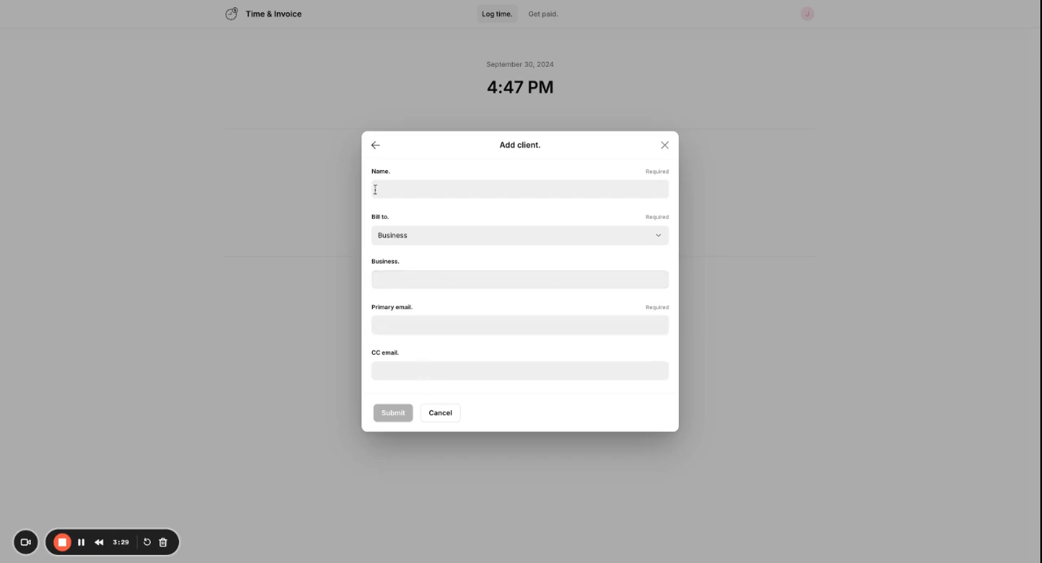
click(664, 145)
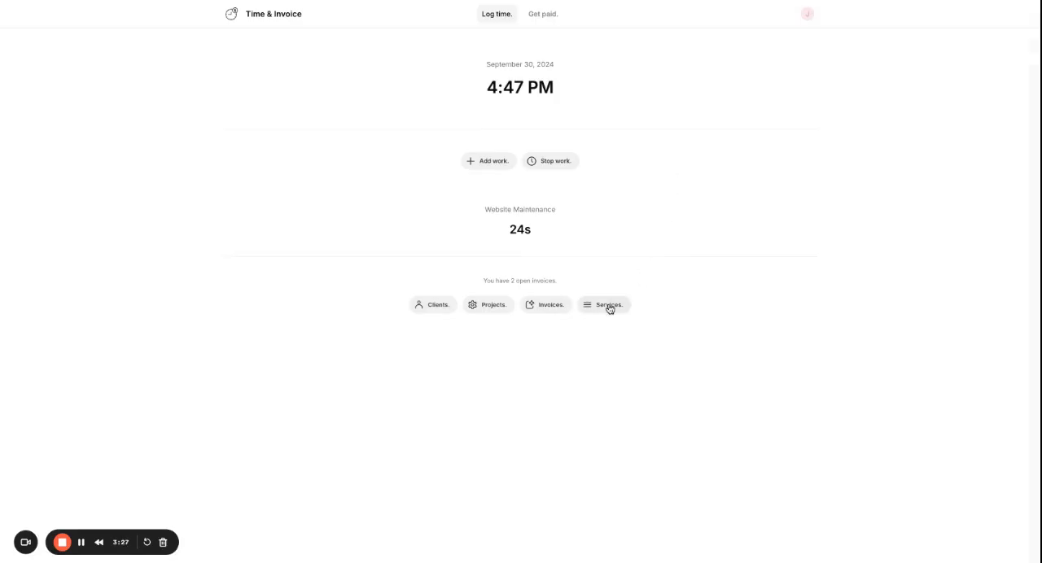
Open the first SEO project for editing, check its active status and billing type options, and submit it.
click(485, 305)
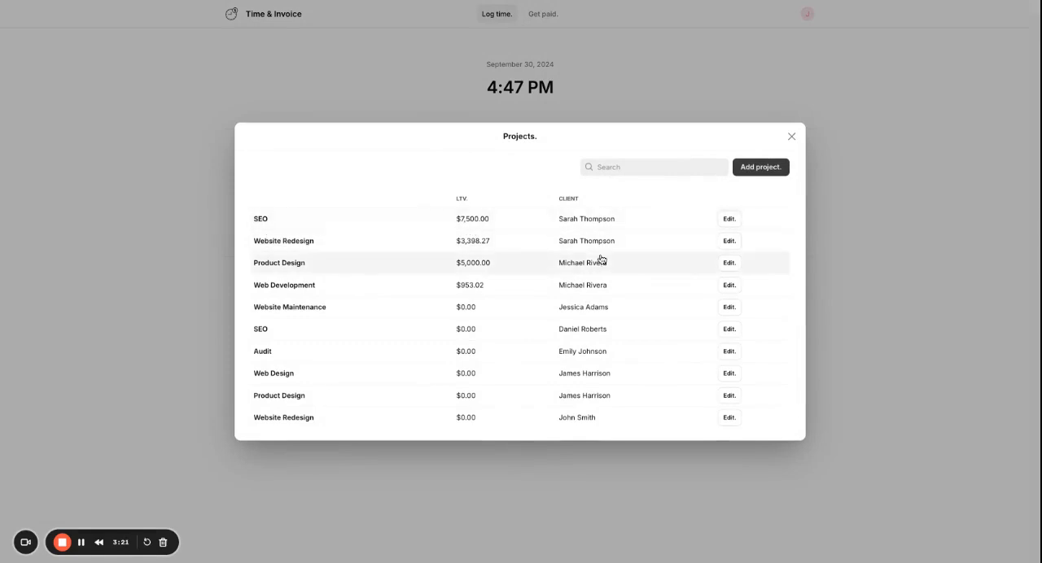
click(729, 220)
click(660, 132)
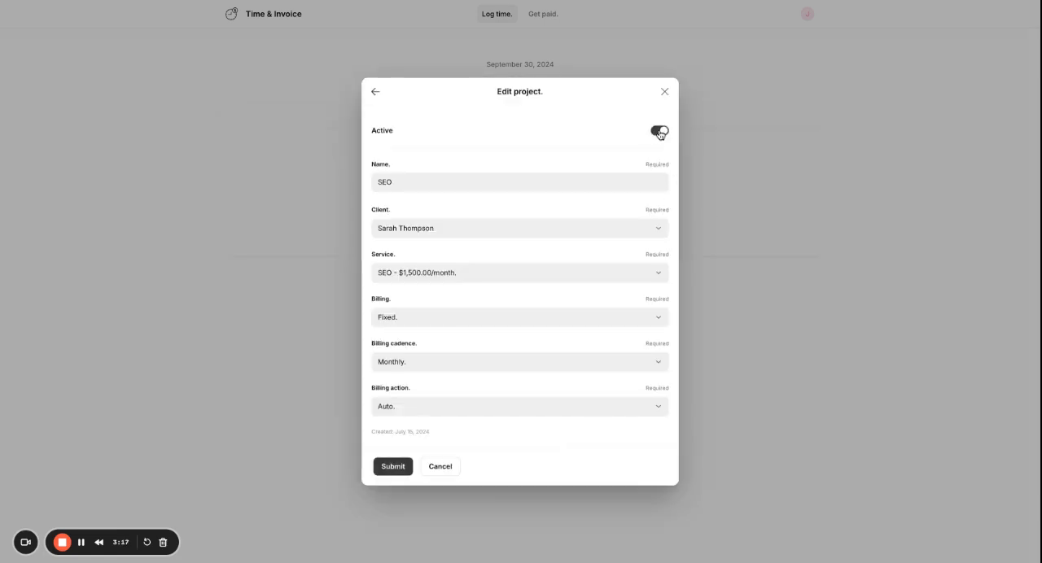
click(659, 132)
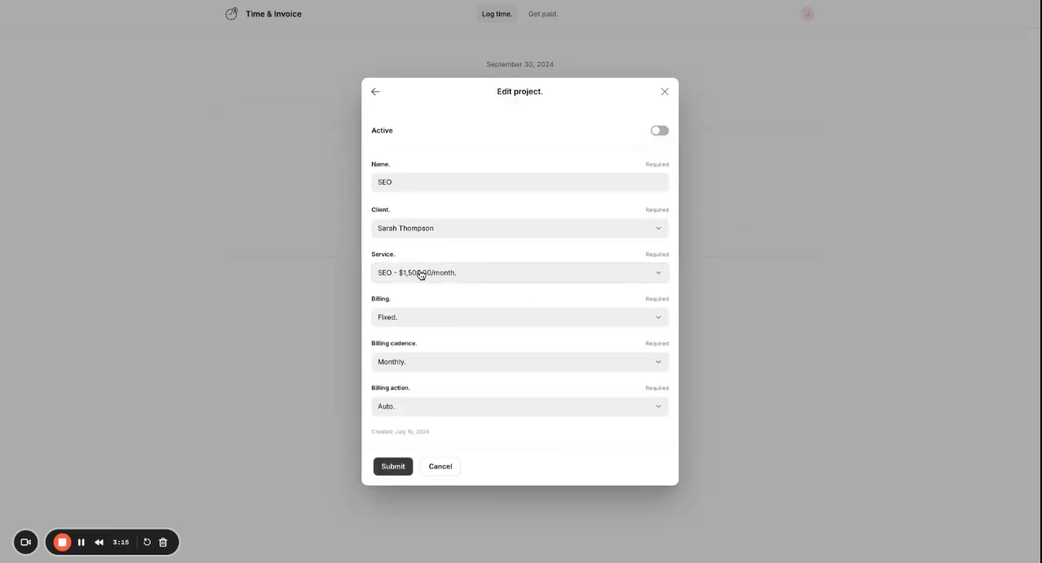
click(423, 325)
click(441, 301)
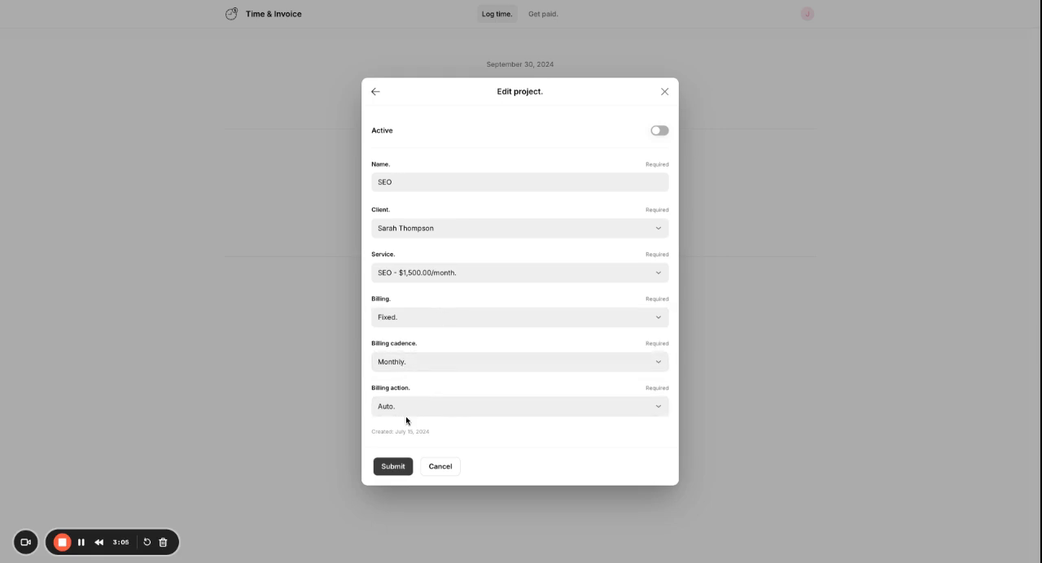
click(398, 467)
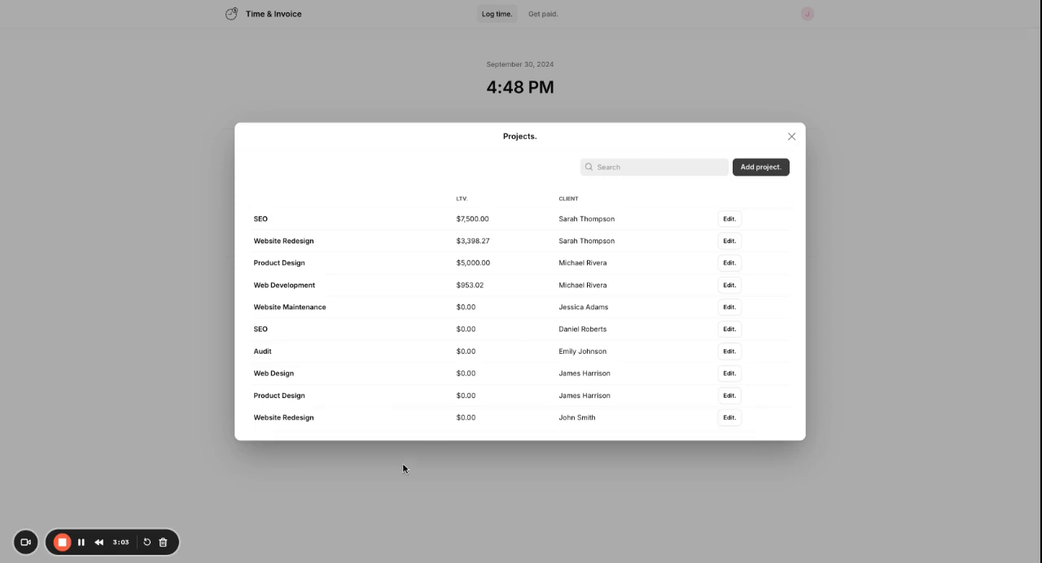
View the blank new-project form, return to the project list and close it.
click(775, 168)
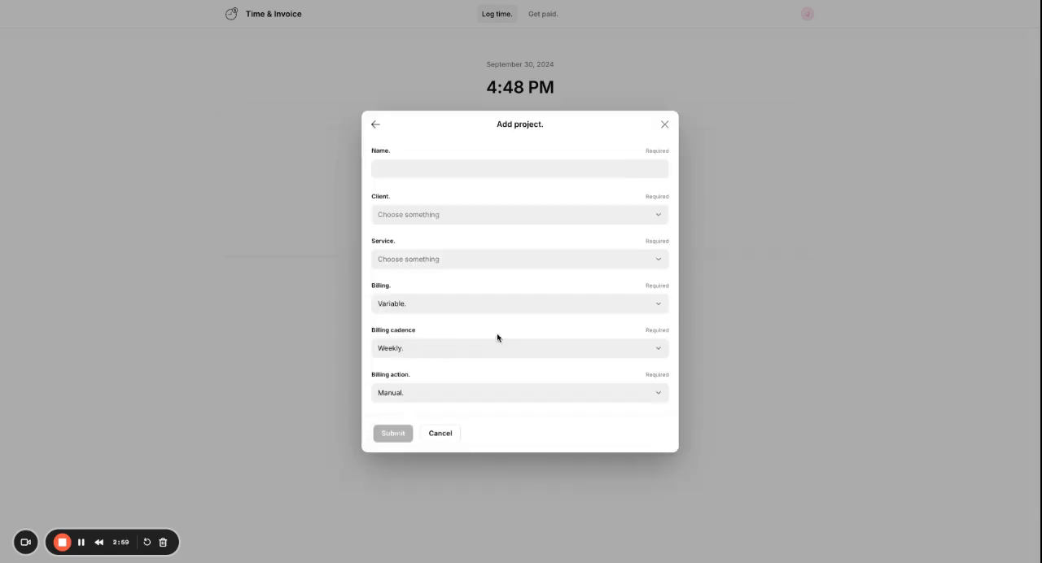
click(376, 126)
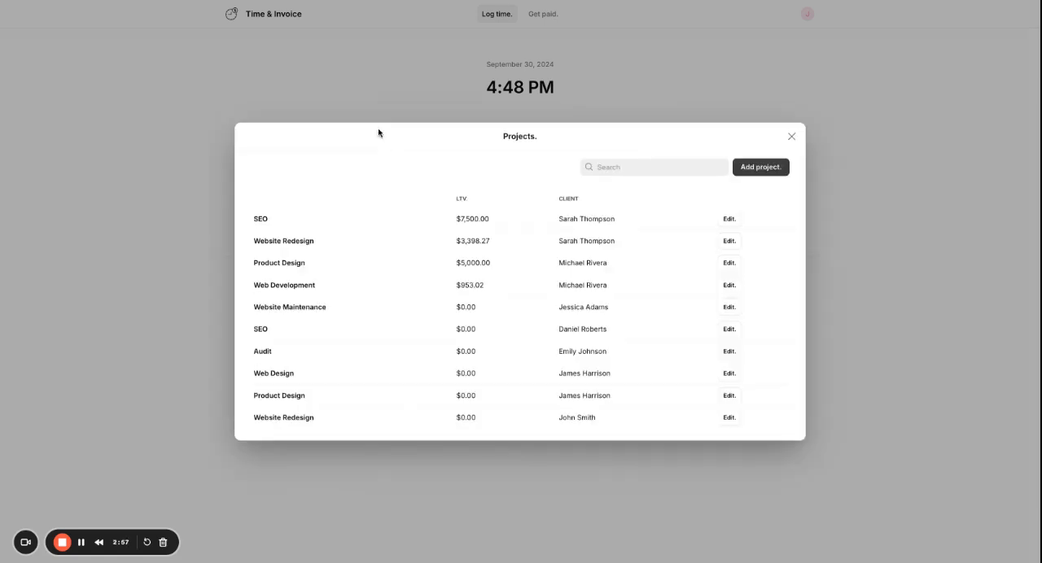
click(789, 138)
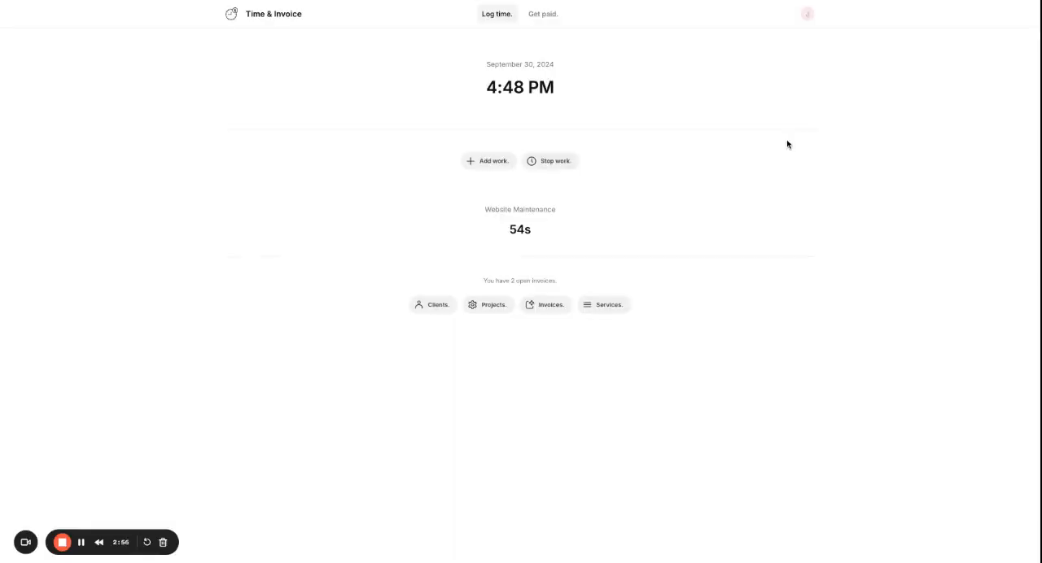
View the details of the last paid invoice in the invoice list and close it.
click(545, 304)
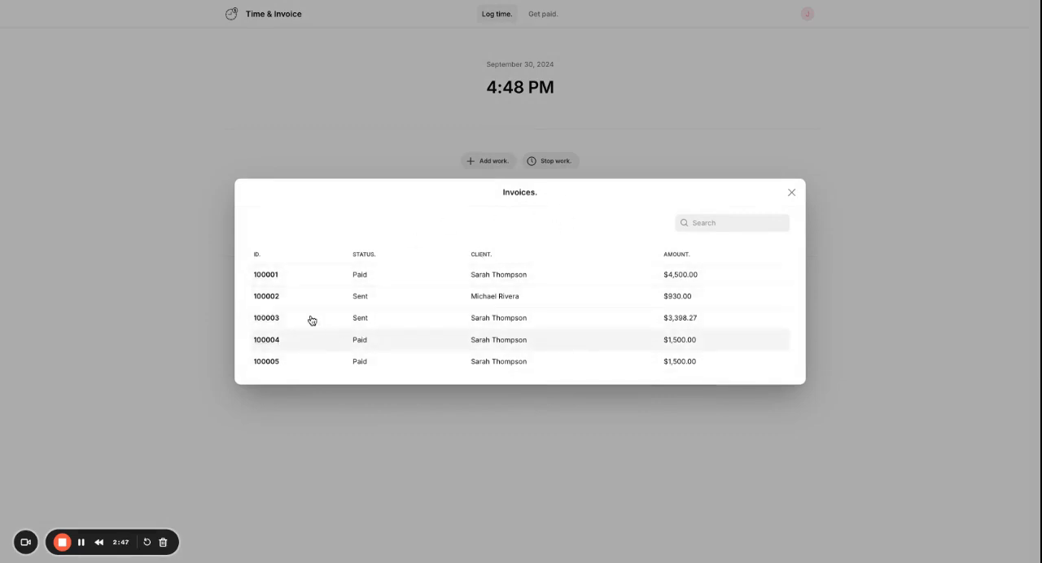
click(274, 362)
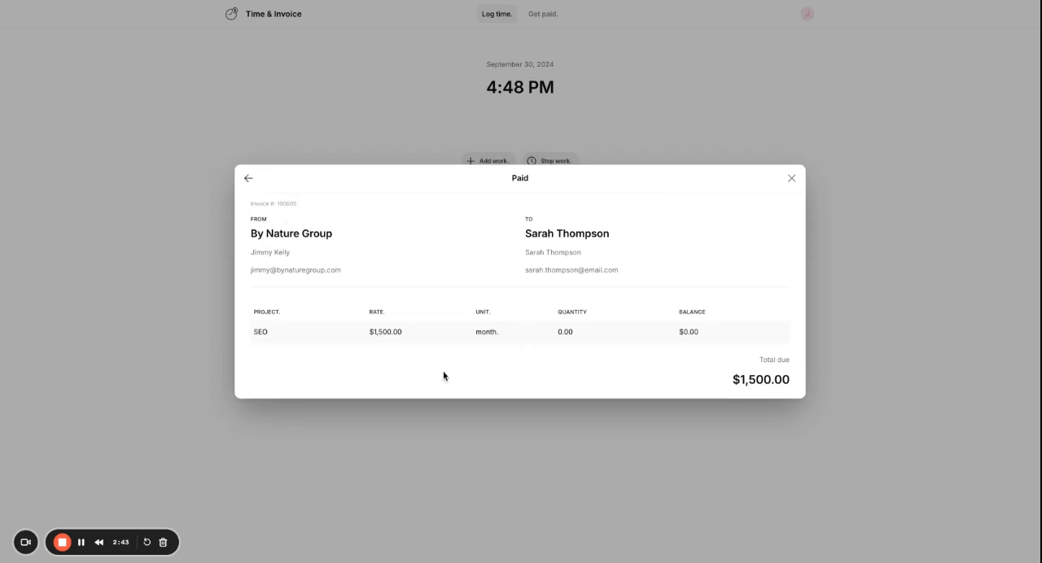
click(791, 179)
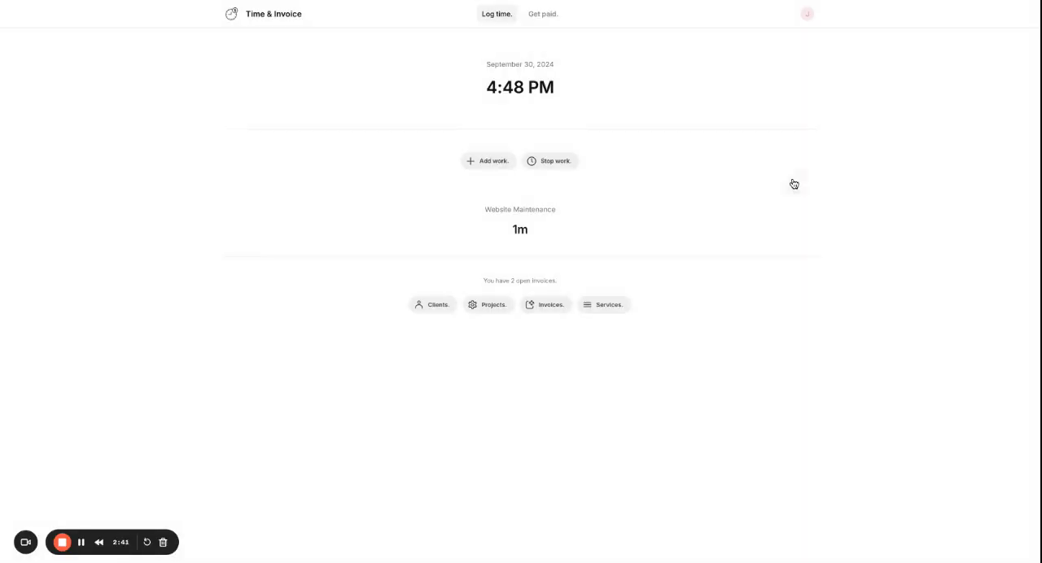
Open the SEO service for editing and submit its record.
click(606, 306)
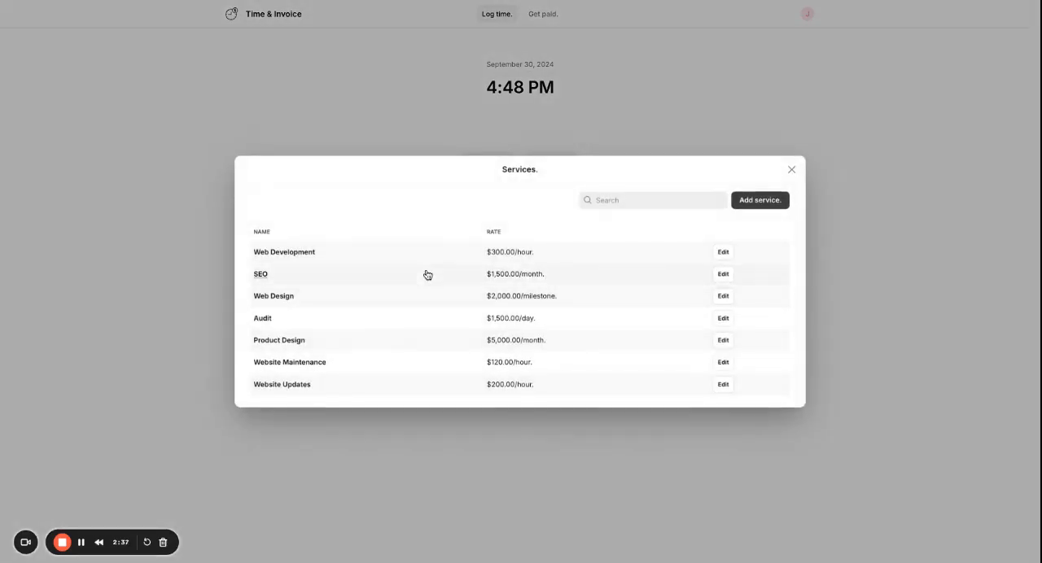
click(724, 273)
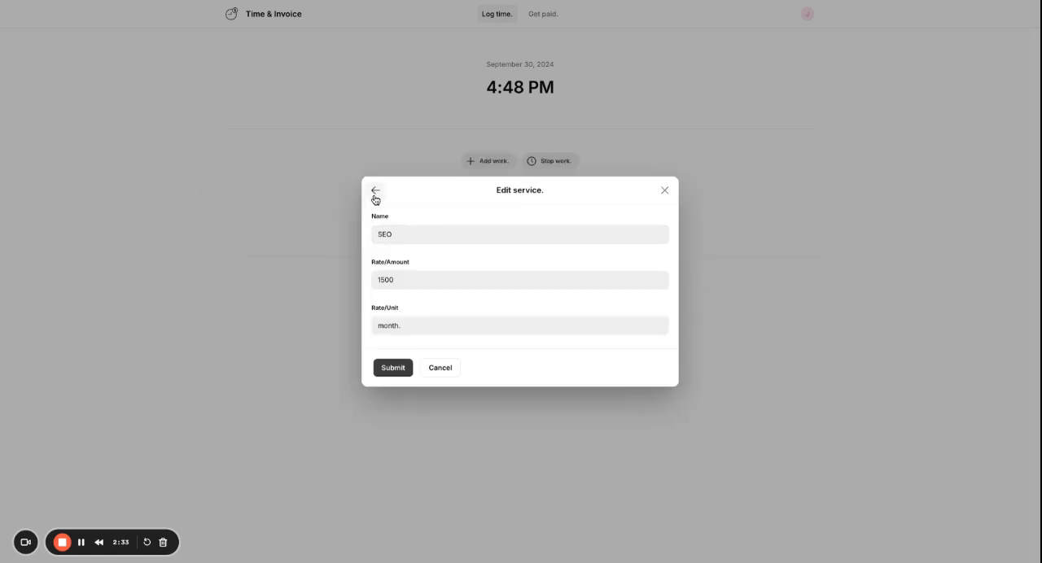
click(393, 368)
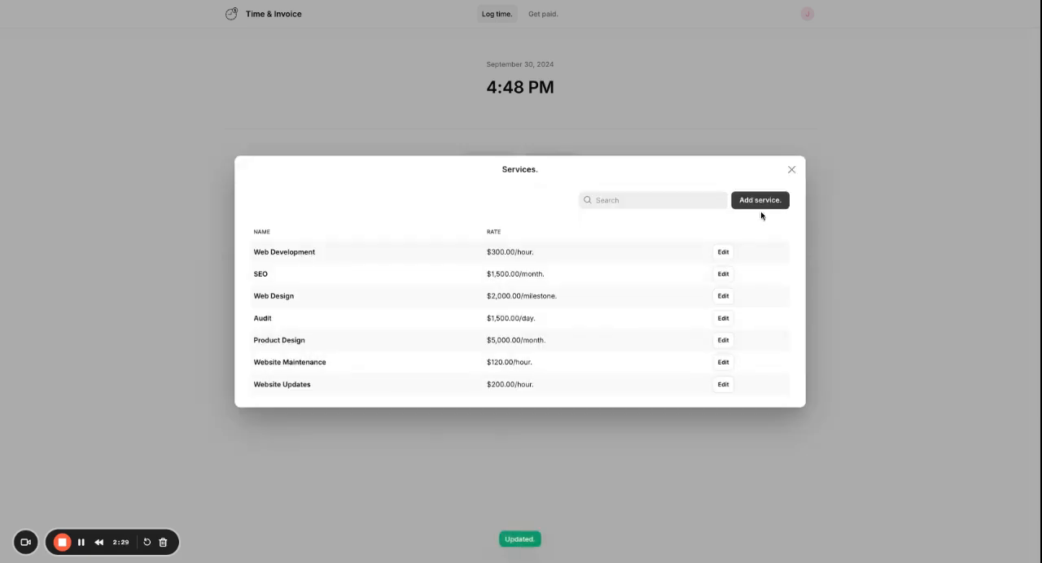
View the blank new-service form and its billing unit options, and close it without adding a service.
click(762, 202)
click(403, 235)
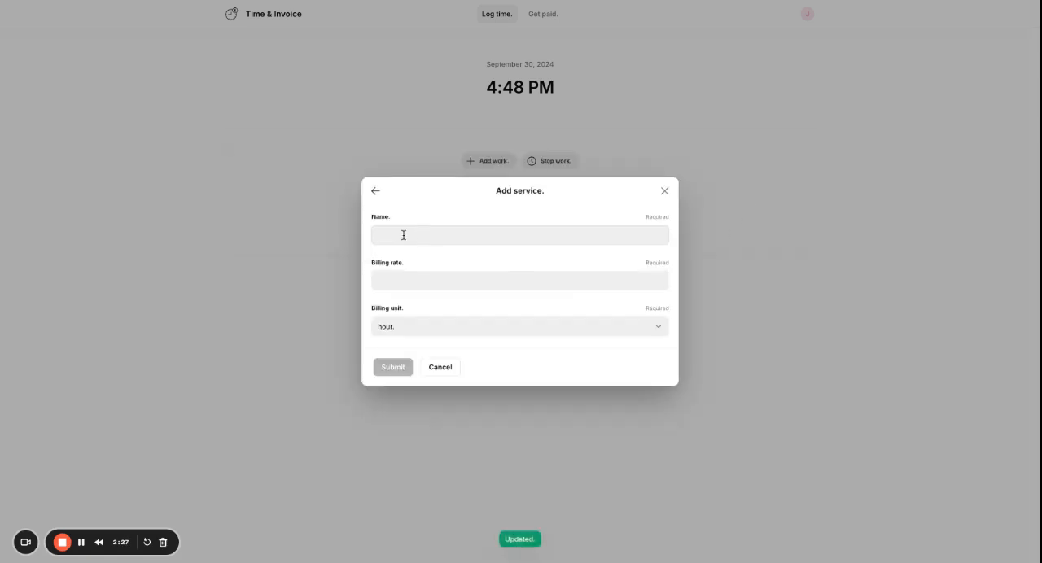
click(404, 285)
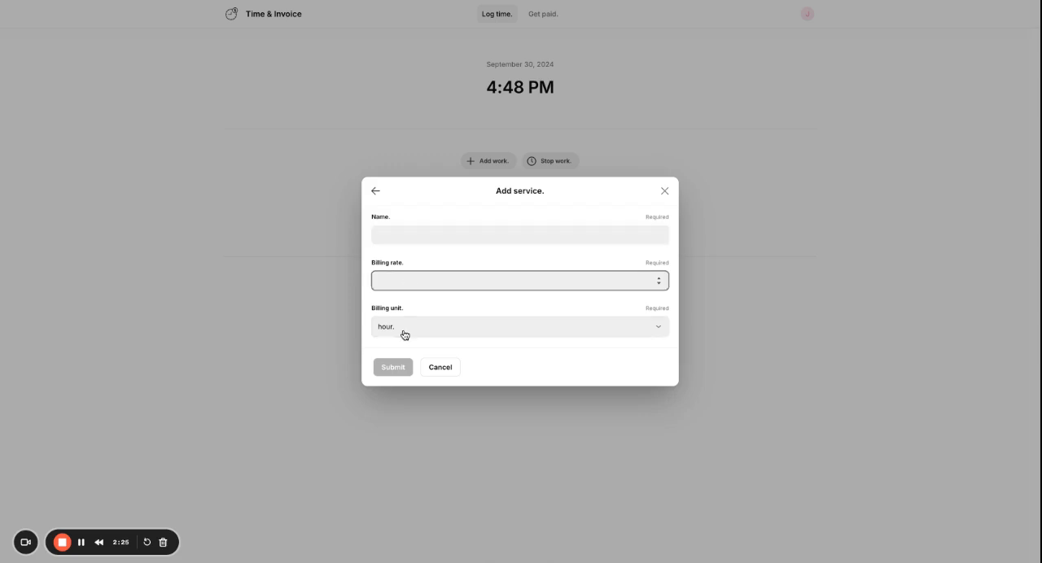
click(404, 330)
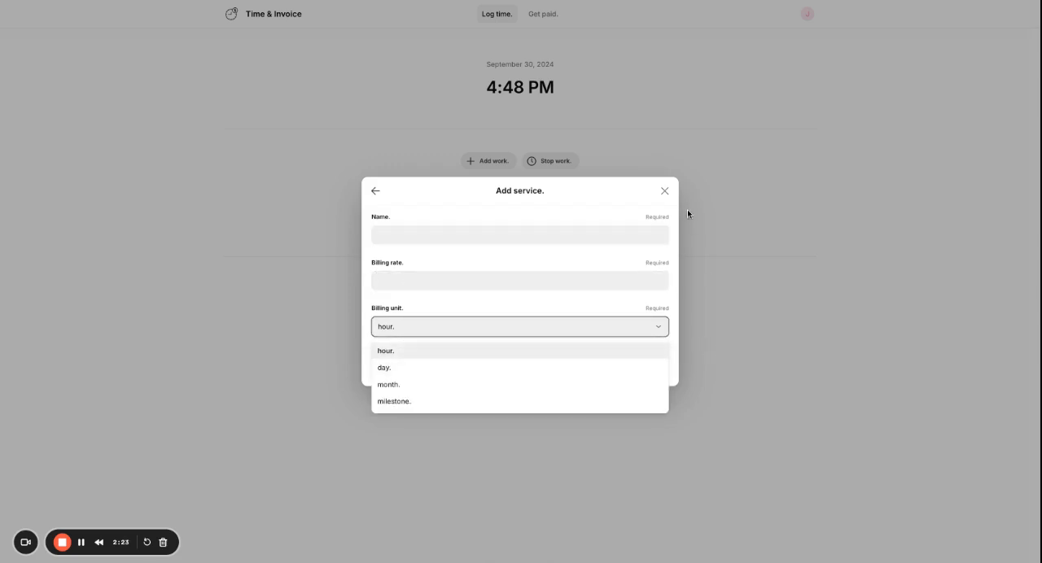
click(664, 191)
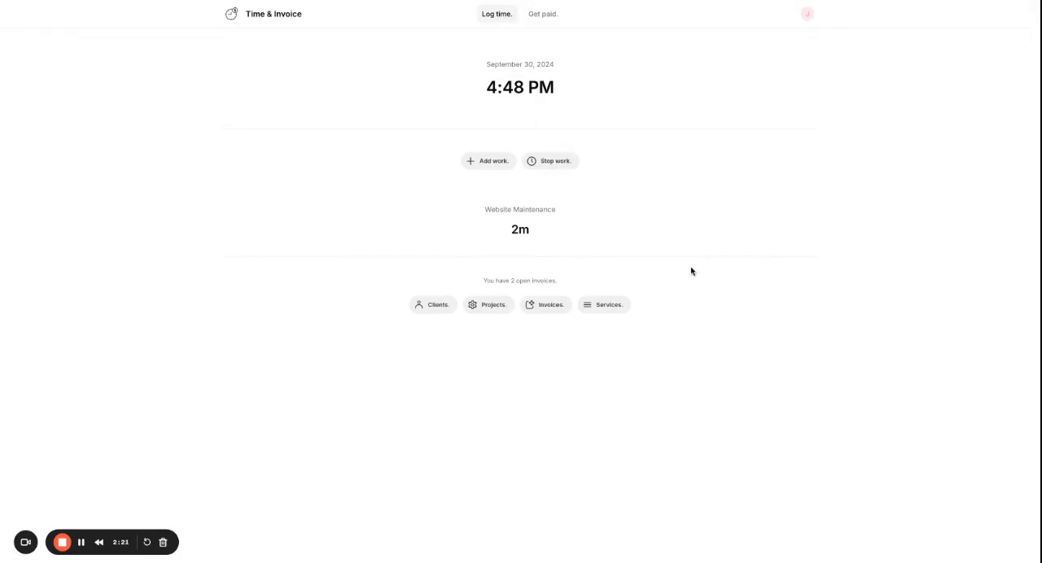
Stop the running Website Maintenance timer and select the Website Maintenance project for billing.
click(543, 163)
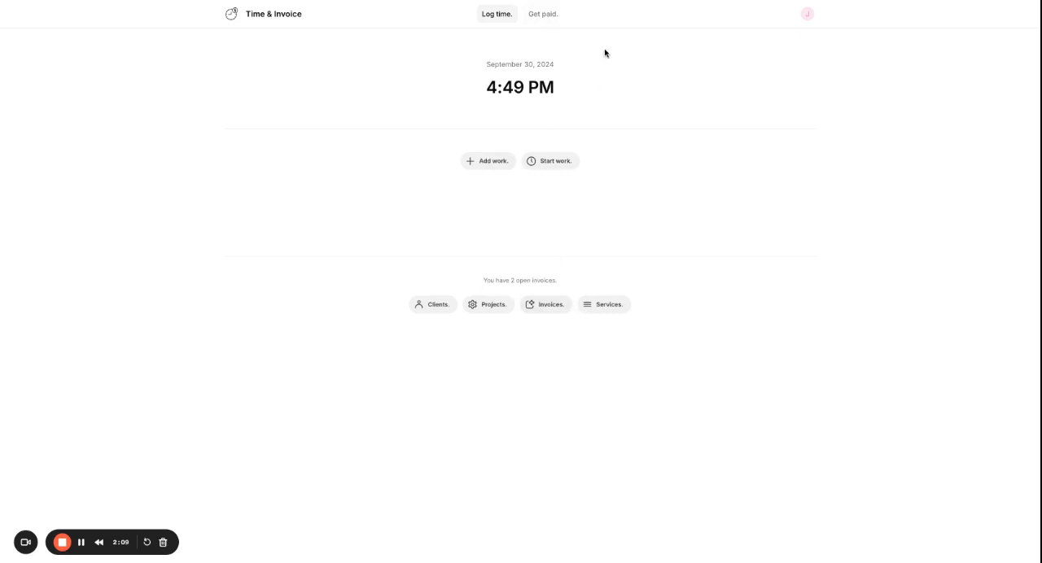
click(544, 18)
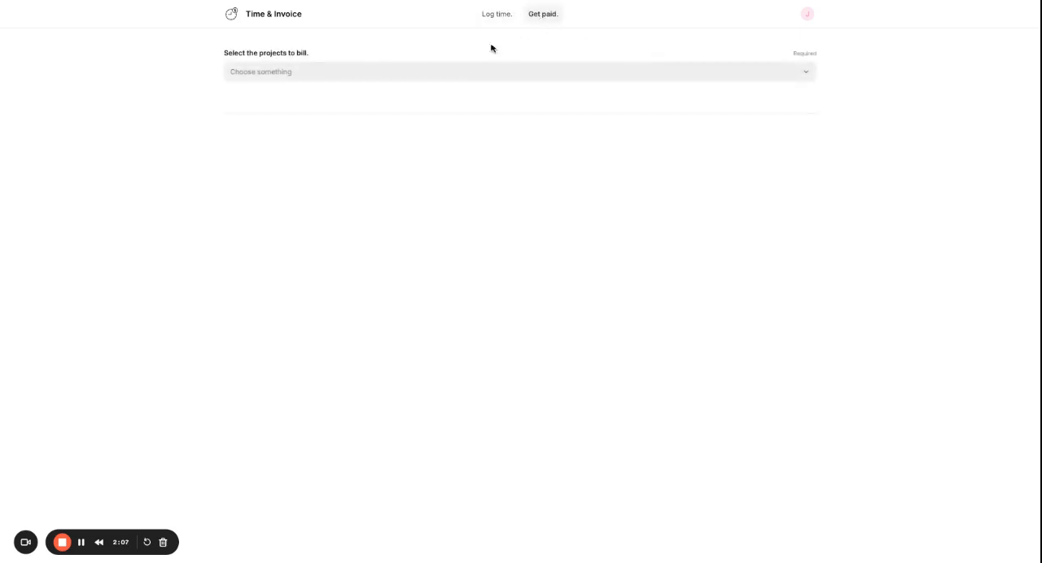
click(356, 79)
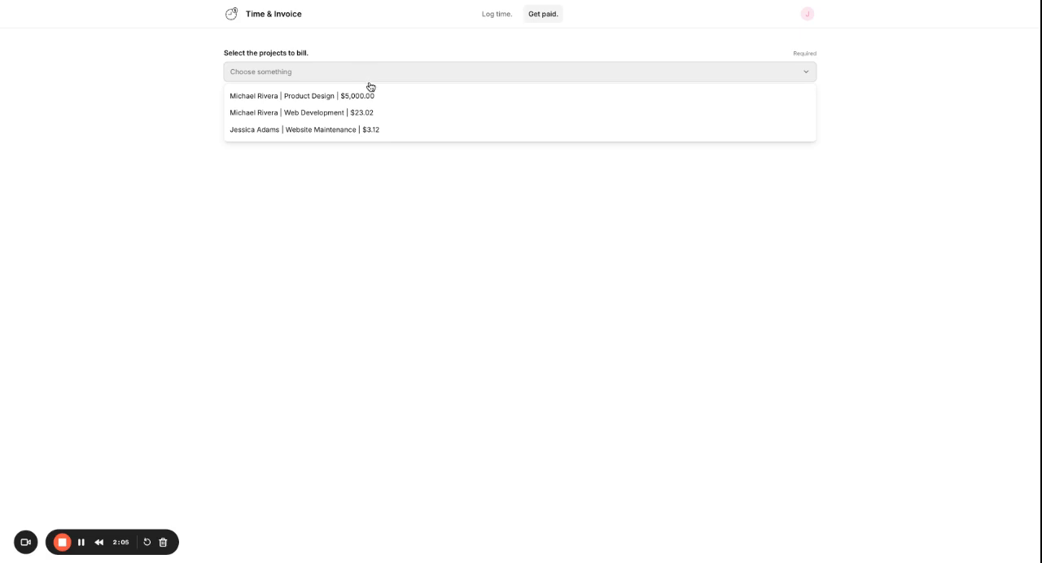
click(382, 133)
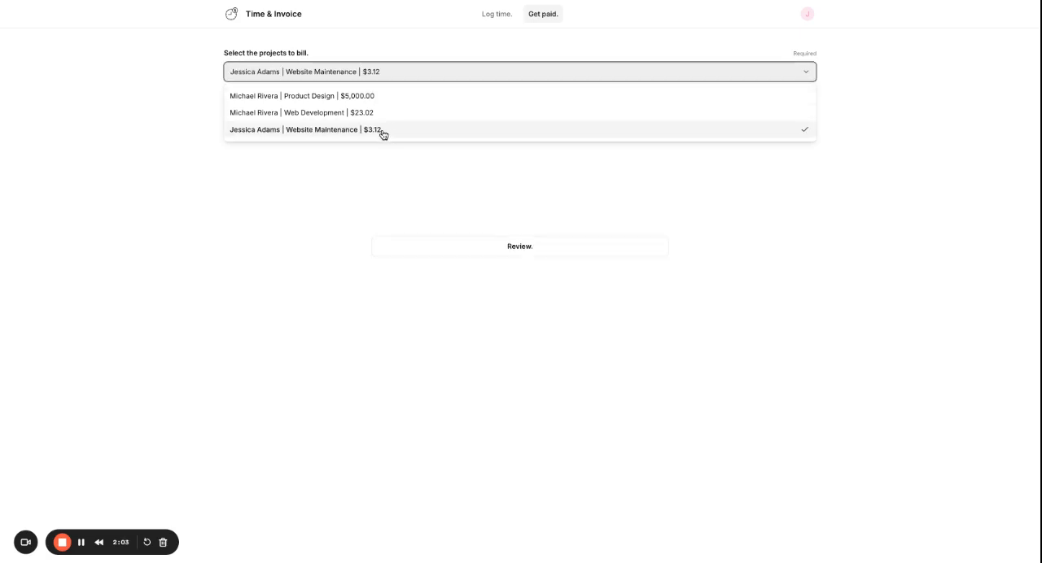
click(507, 188)
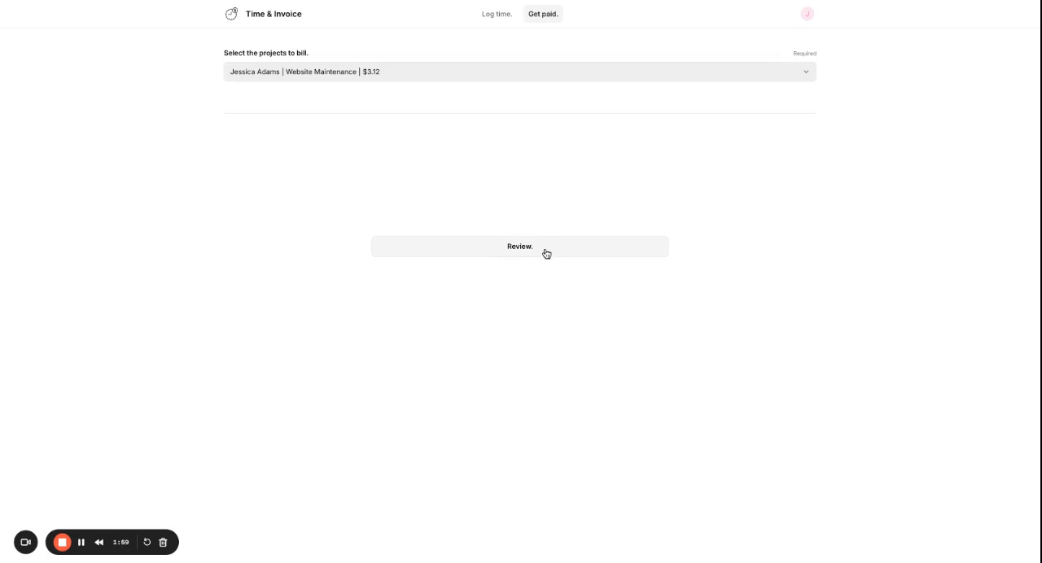
Replace Website Maintenance with the Product Design and Web Development projects in the billing selection, and create their invoice after reviewing it.
click(421, 79)
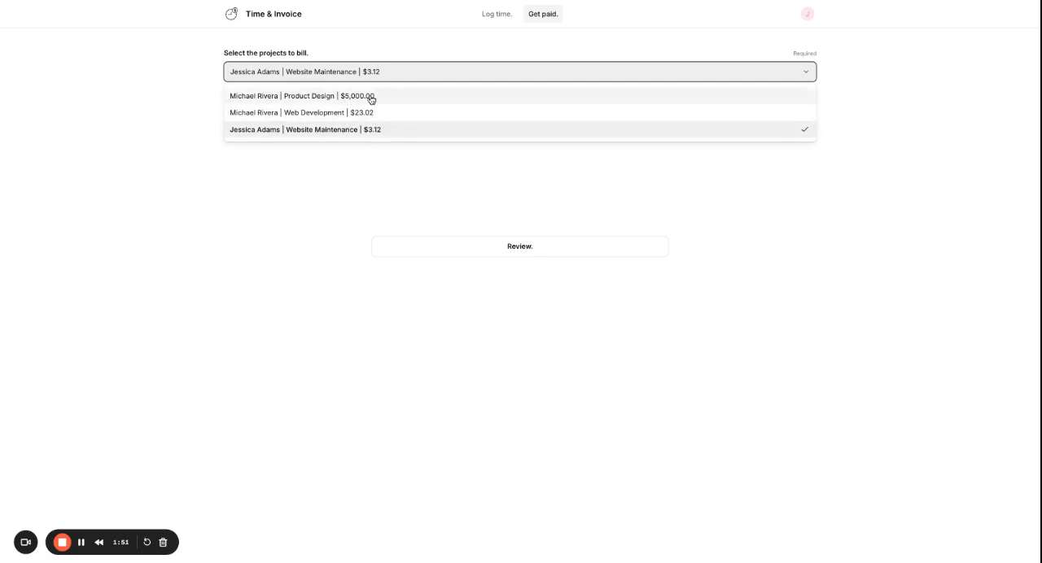
click(364, 111)
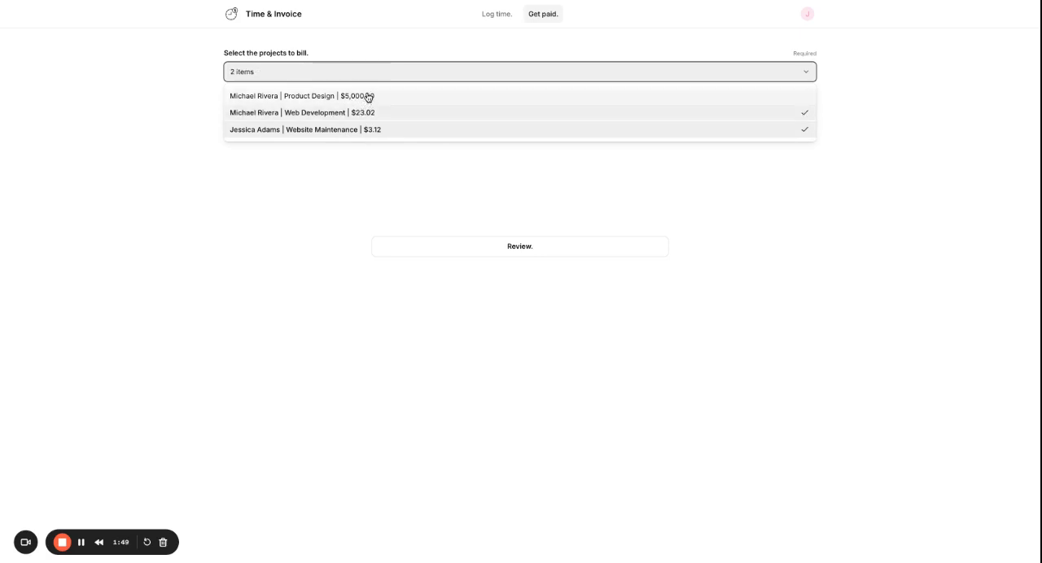
click(367, 98)
click(388, 132)
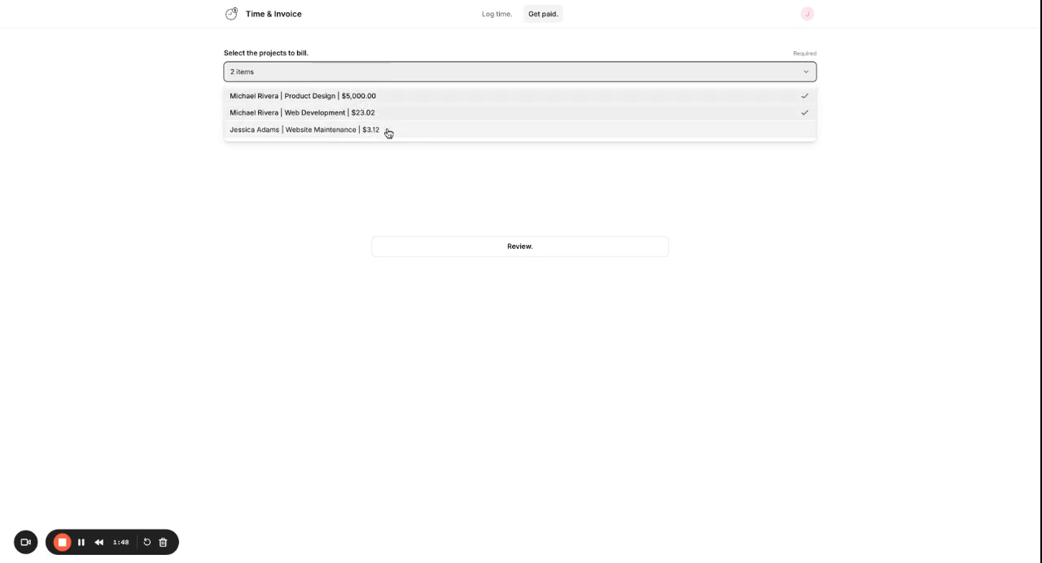
click(502, 196)
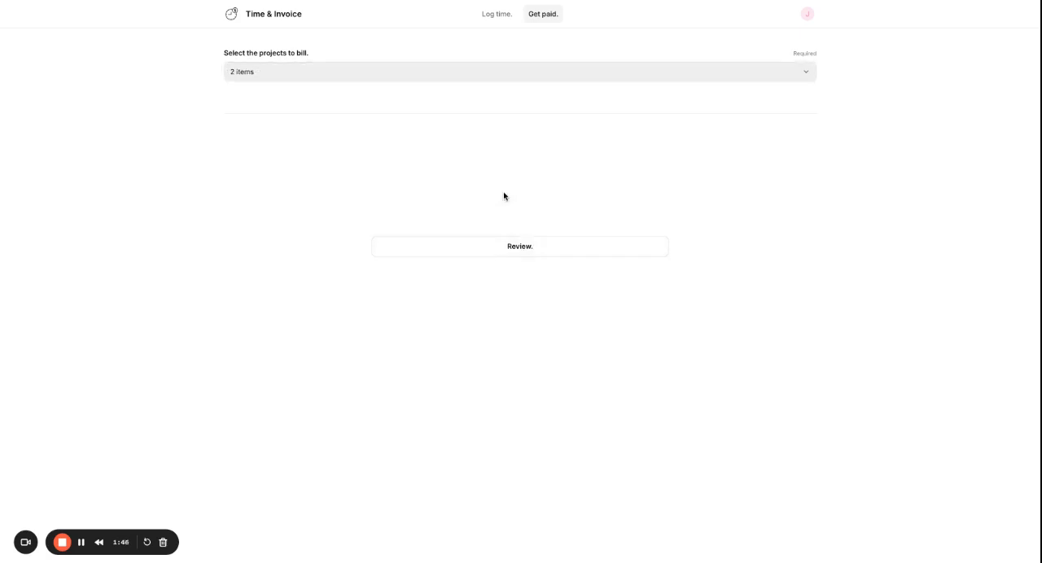
click(529, 254)
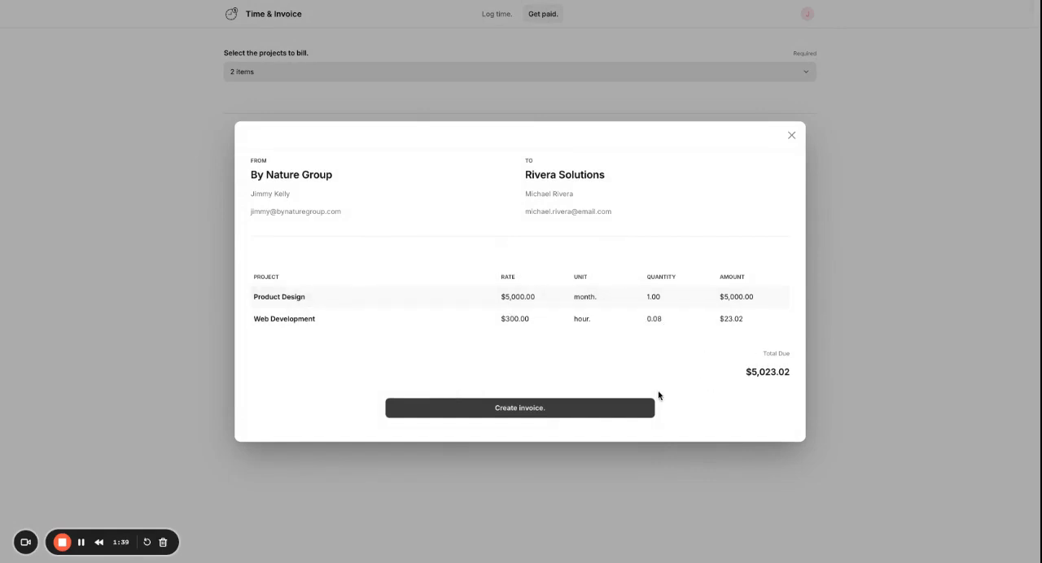
click(522, 409)
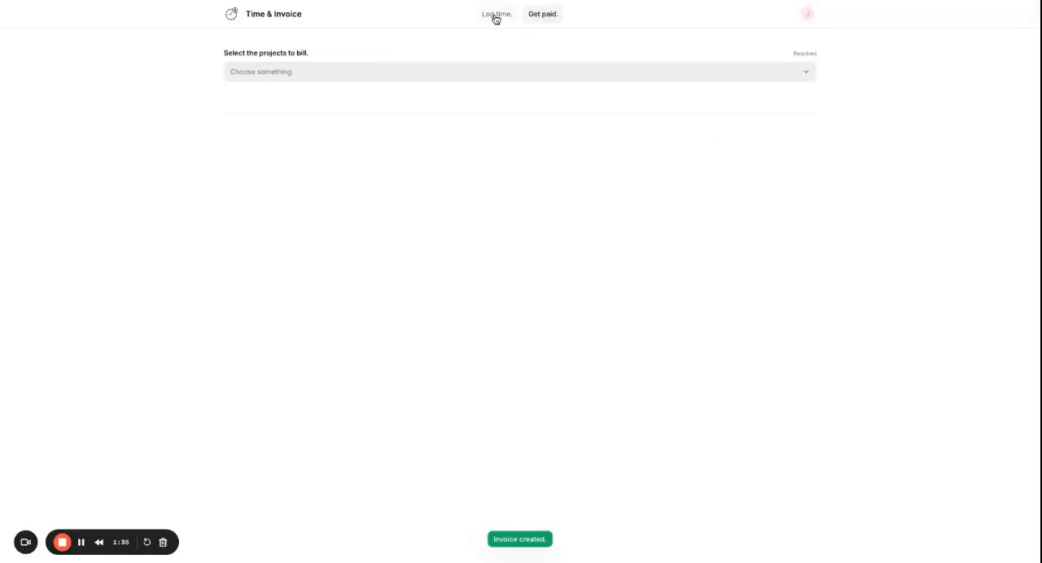
Open the draft invoice for Product Design and Web Development from the invoice list and mark it as sent.
click(494, 16)
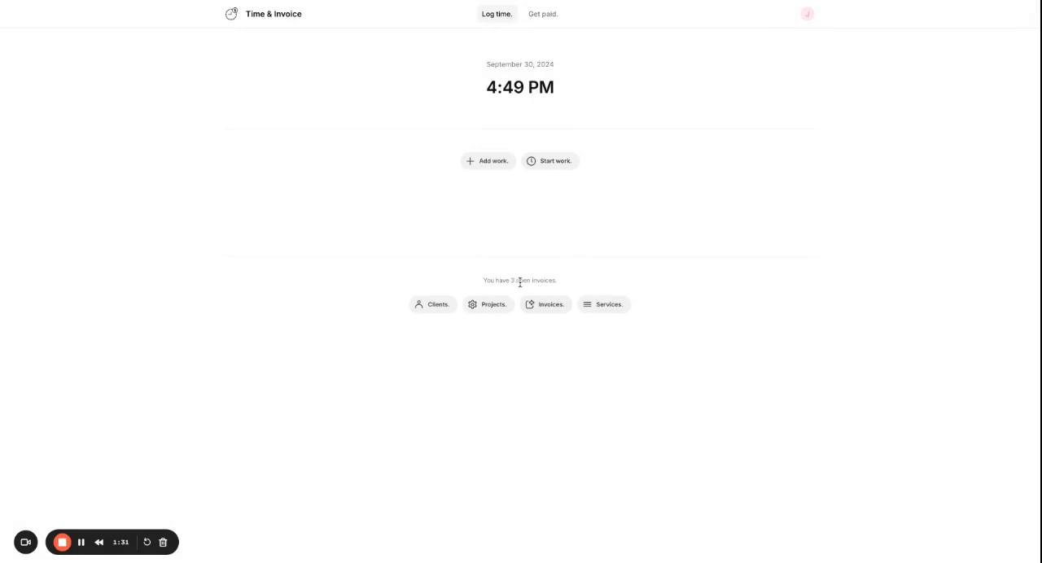
click(549, 307)
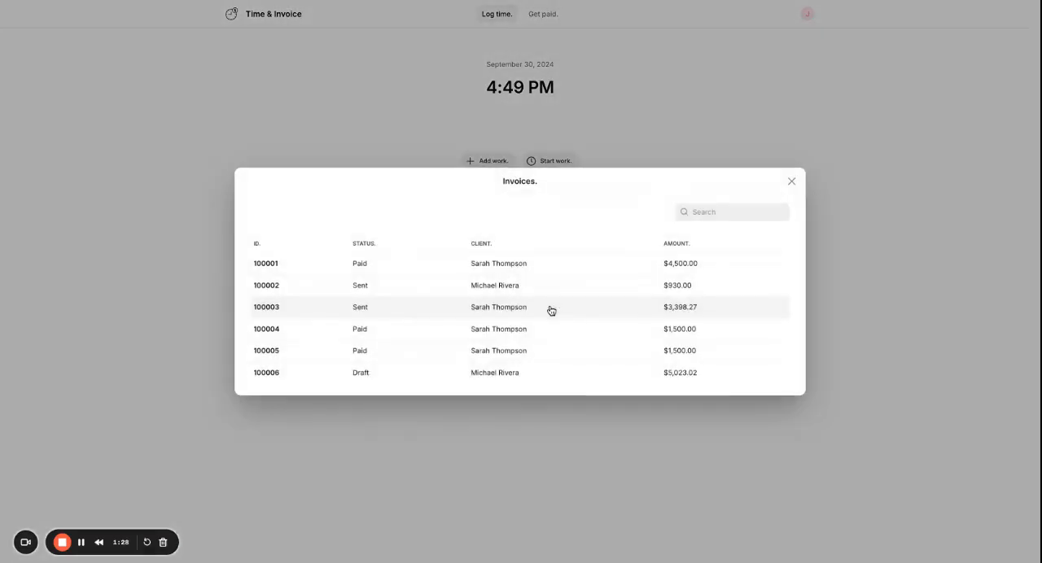
click(405, 379)
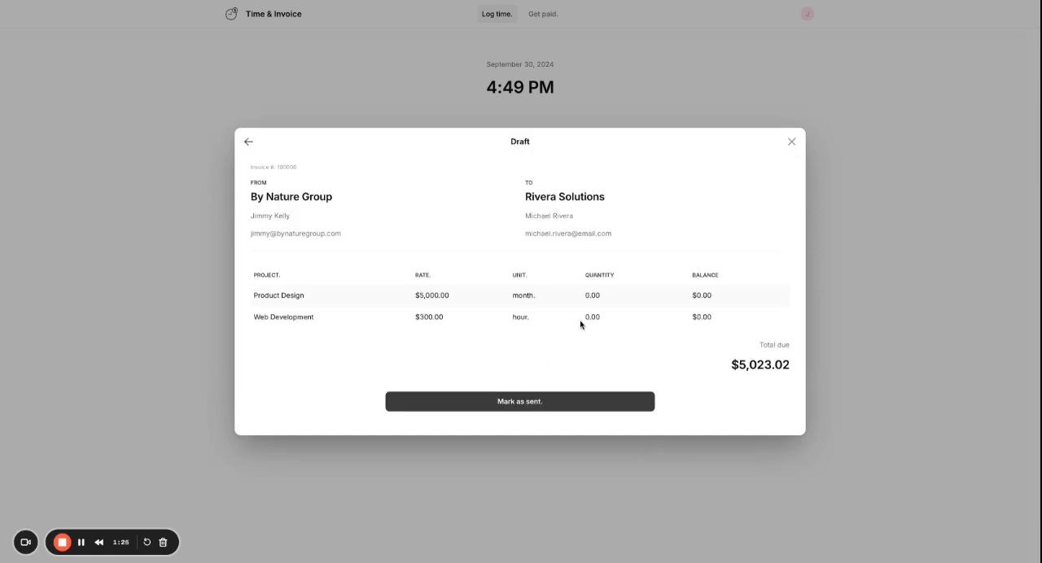
click(529, 403)
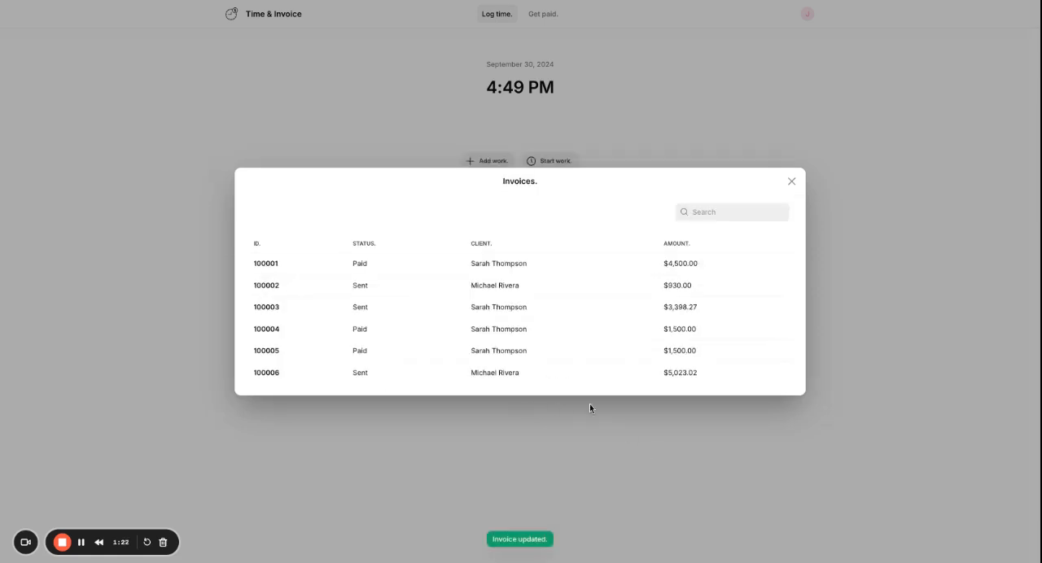
Mark the sent Product Design and Web Development invoice as paid and close the invoice list.
click(502, 375)
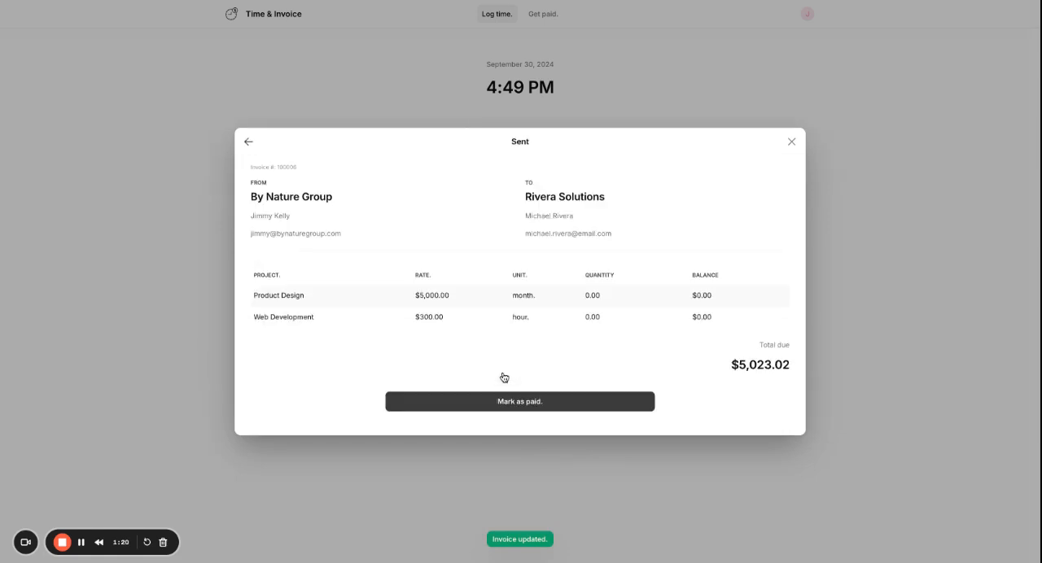
click(561, 403)
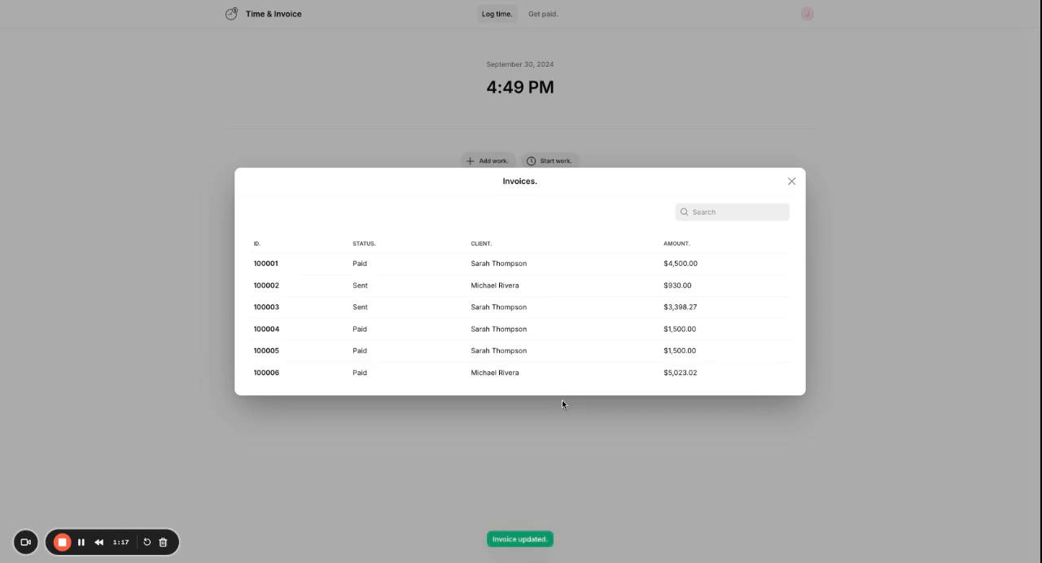
click(794, 181)
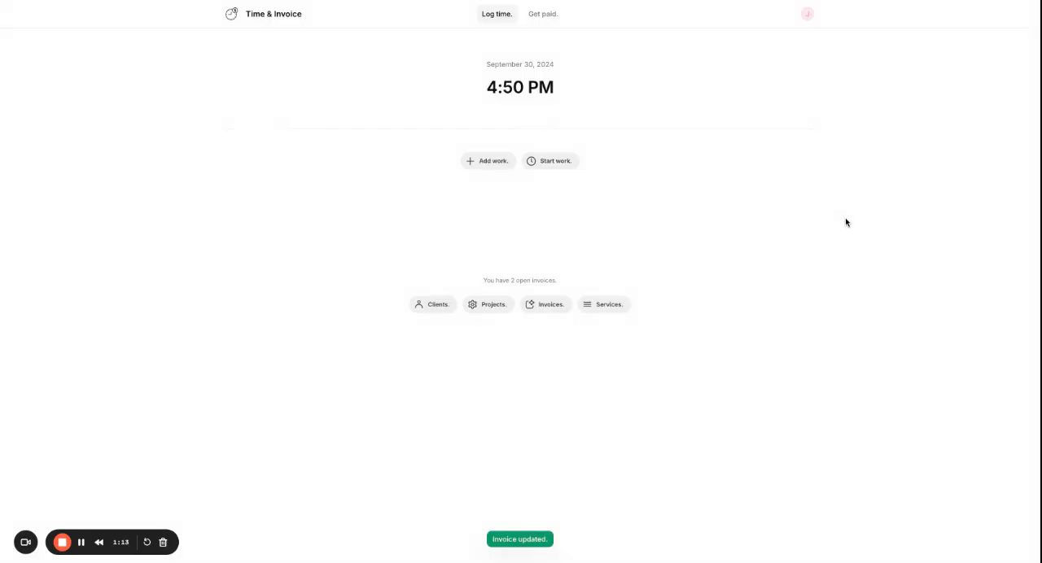